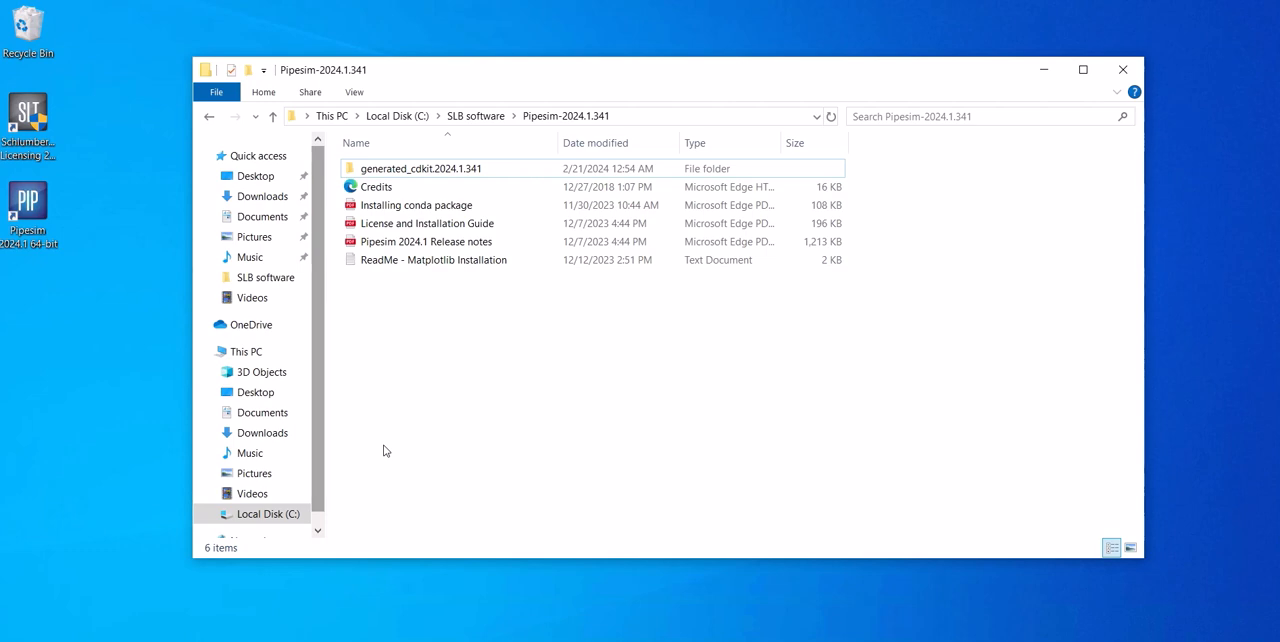
- Review the user variables, including SLBSLS_LICENSE_FILE, in the system environment variables and close System Properties without changes
key(super)
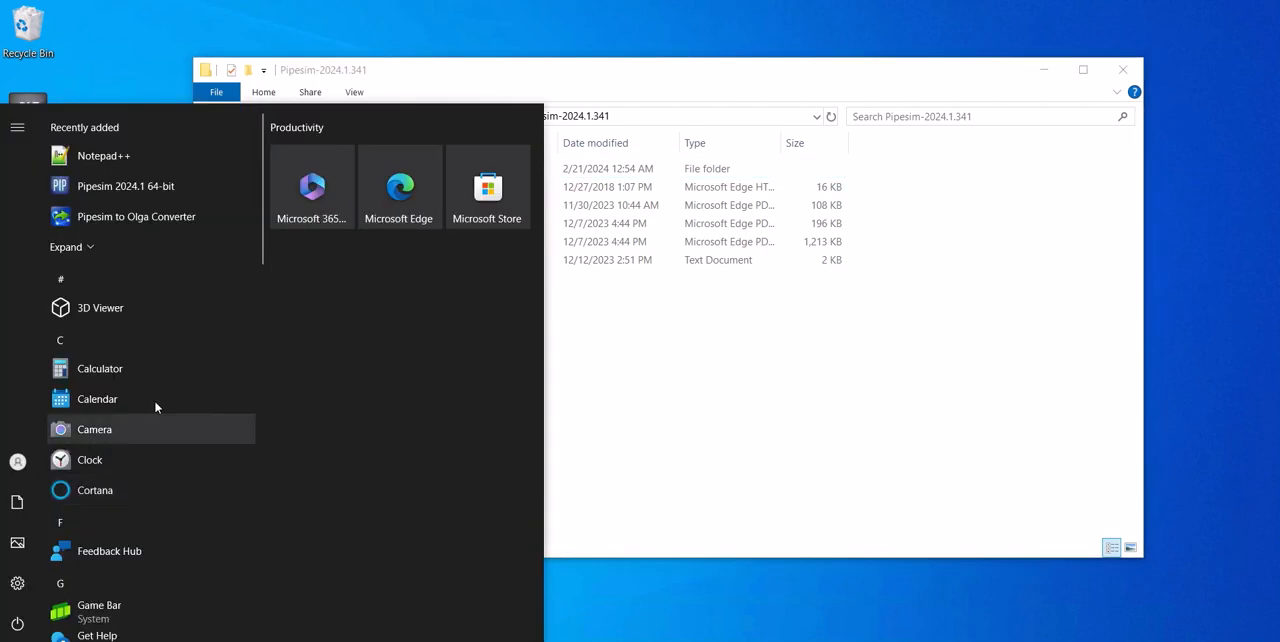
key(Escape)
key(super)
text(env)
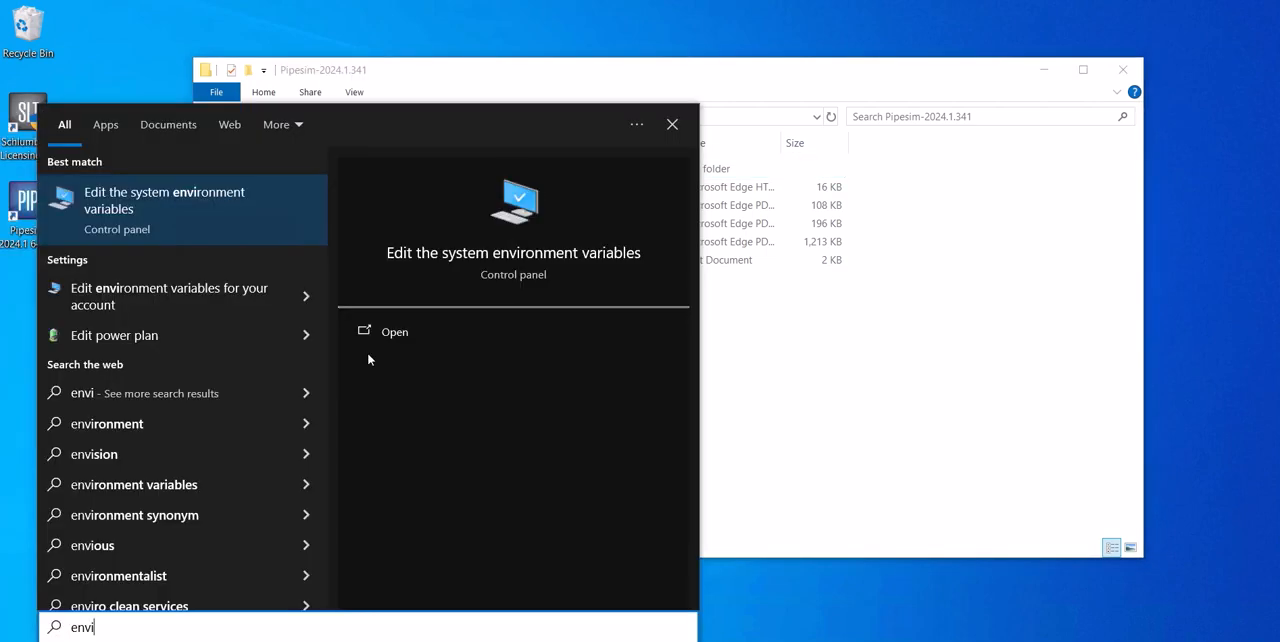
text(i)
click(530, 263)
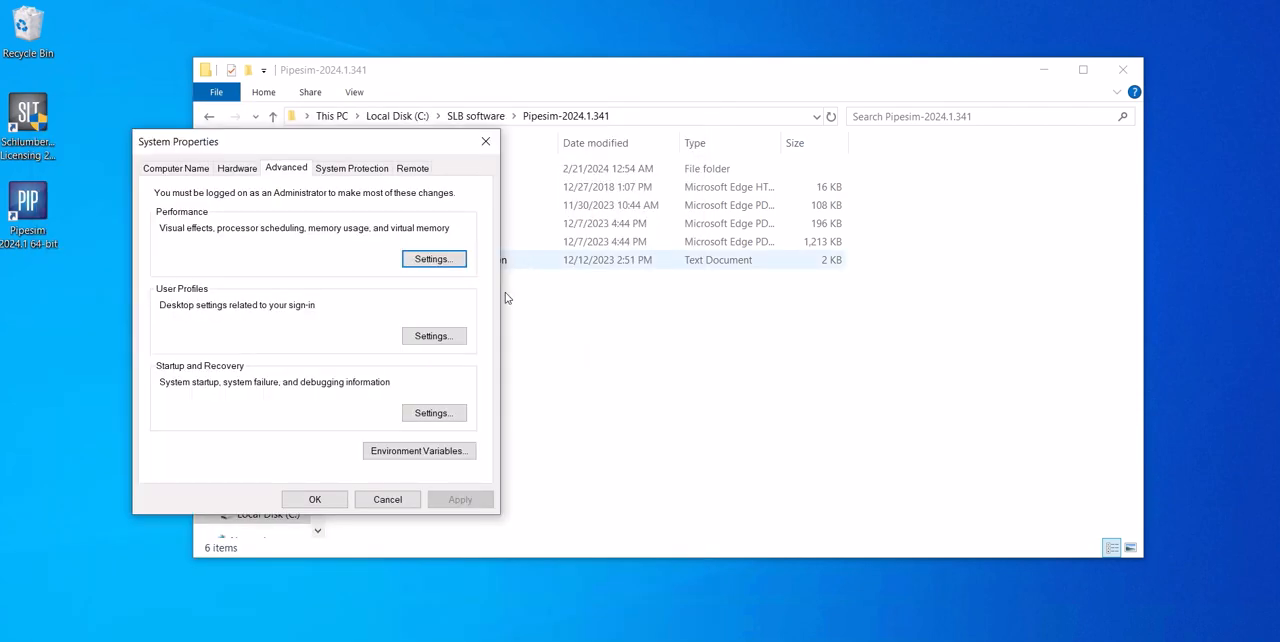
click(432, 452)
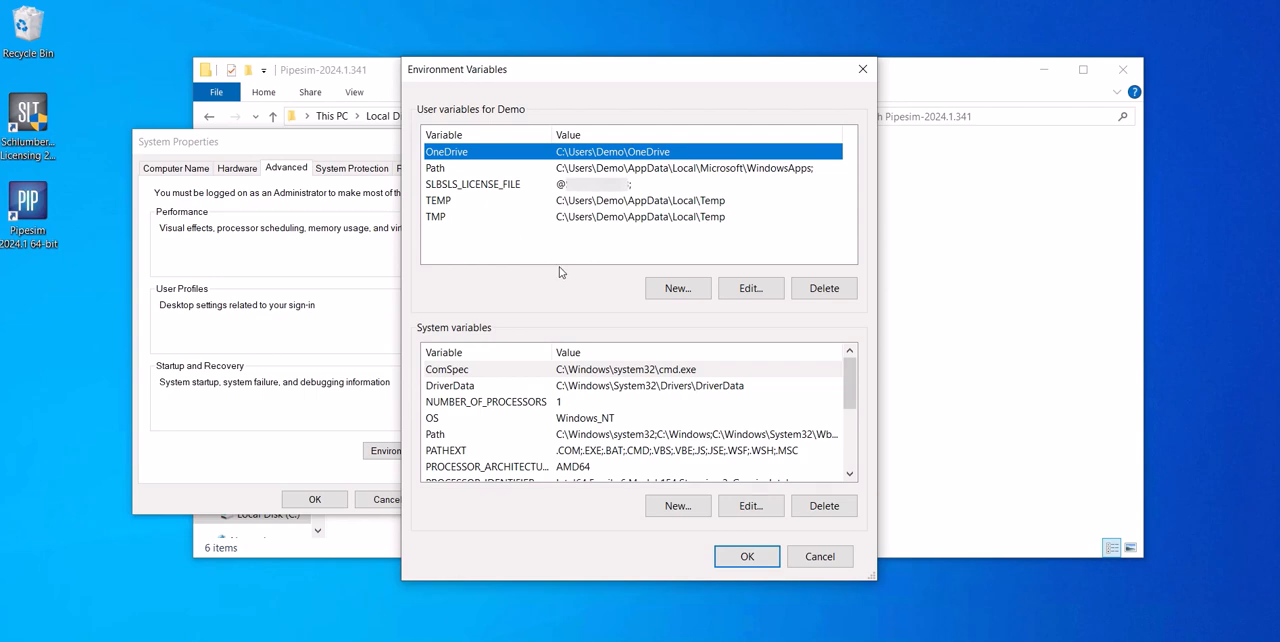
click(830, 557)
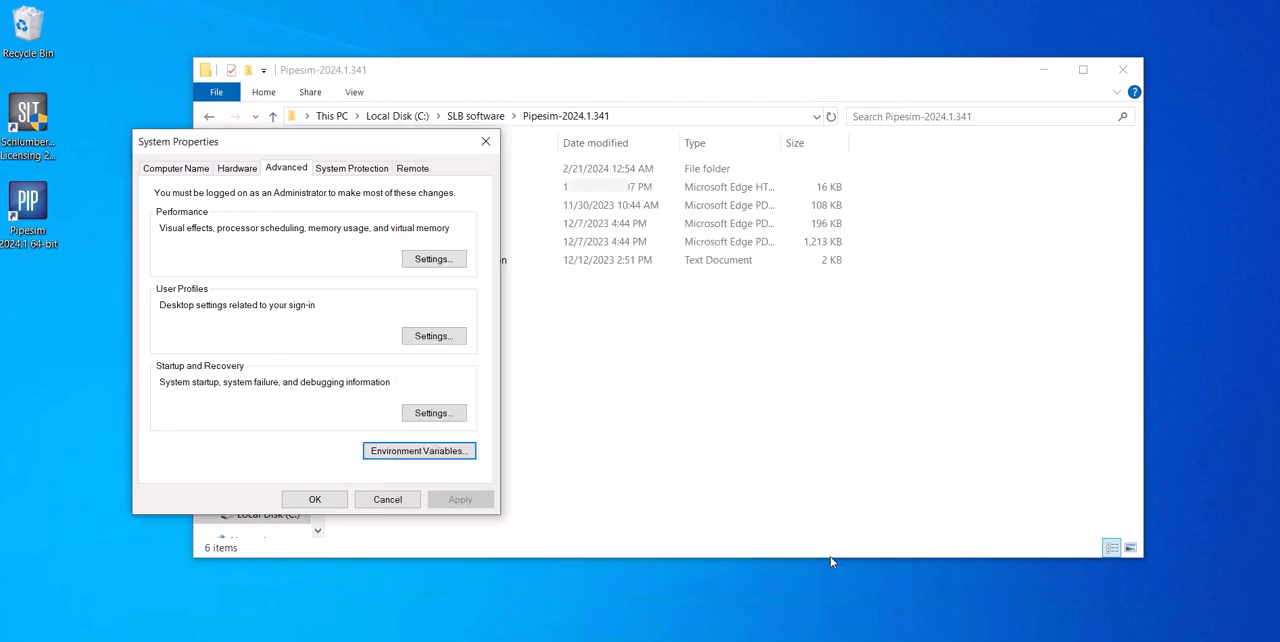
click(406, 499)
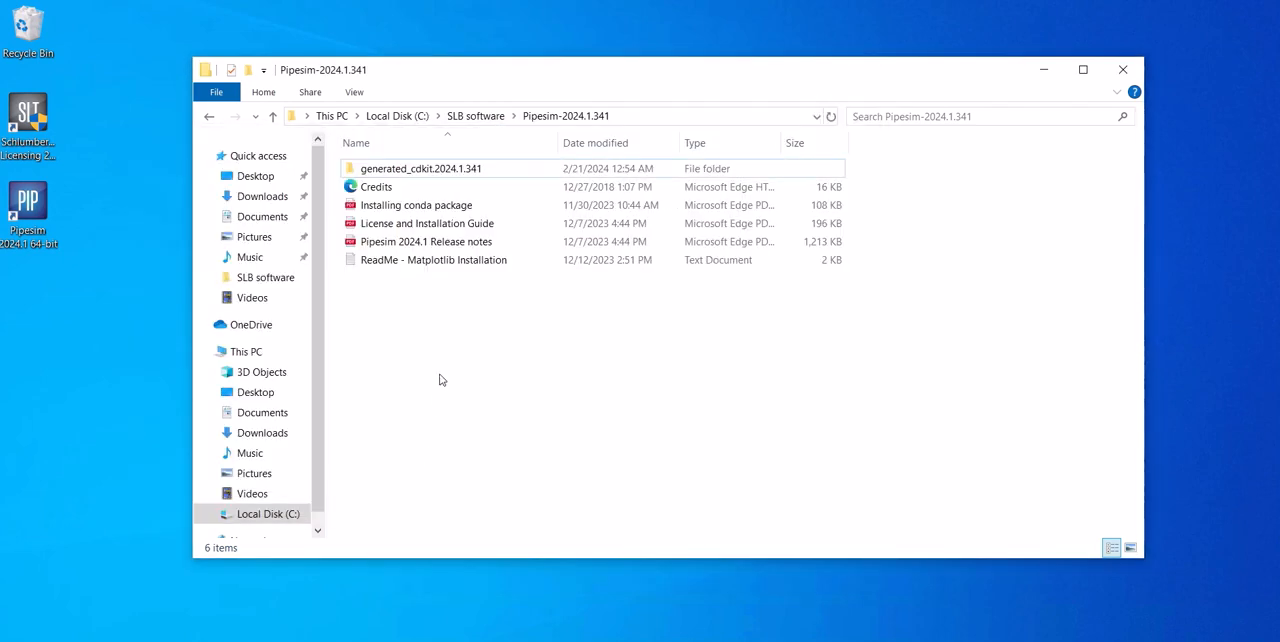
- Run setup from the generated_cdkit.2024.1.341 folder, choose to install the Python Toolkit, and allow its installer to make changes
double_click(411, 169)
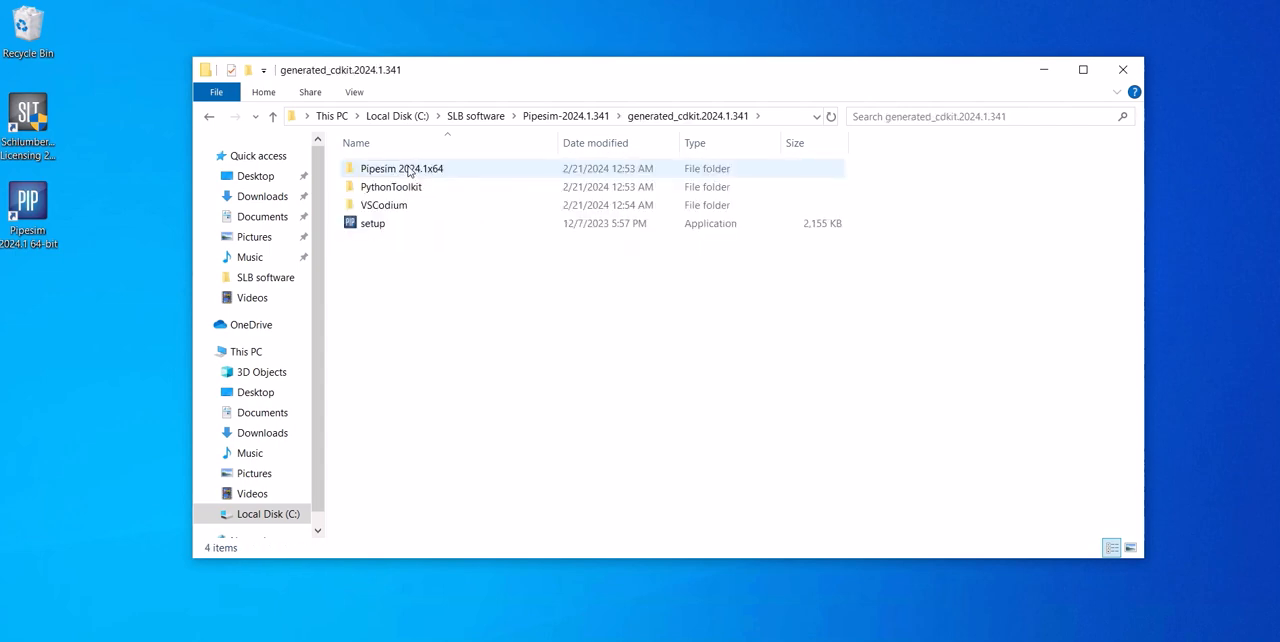
double_click(375, 225)
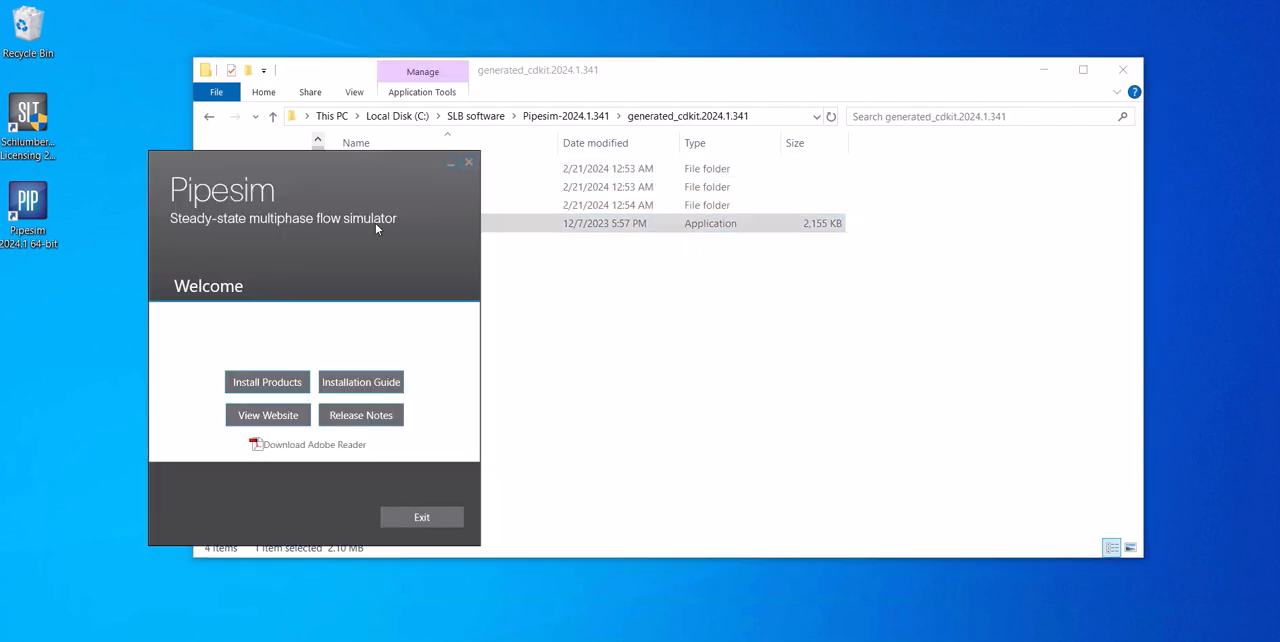
click(274, 387)
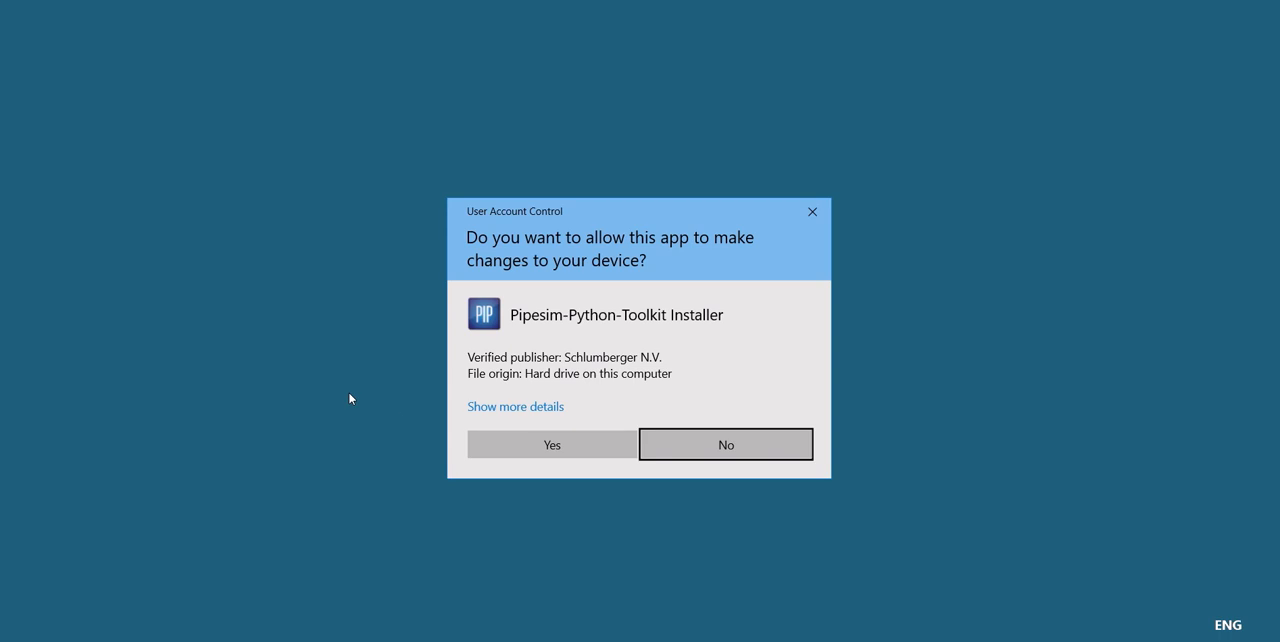
click(577, 455)
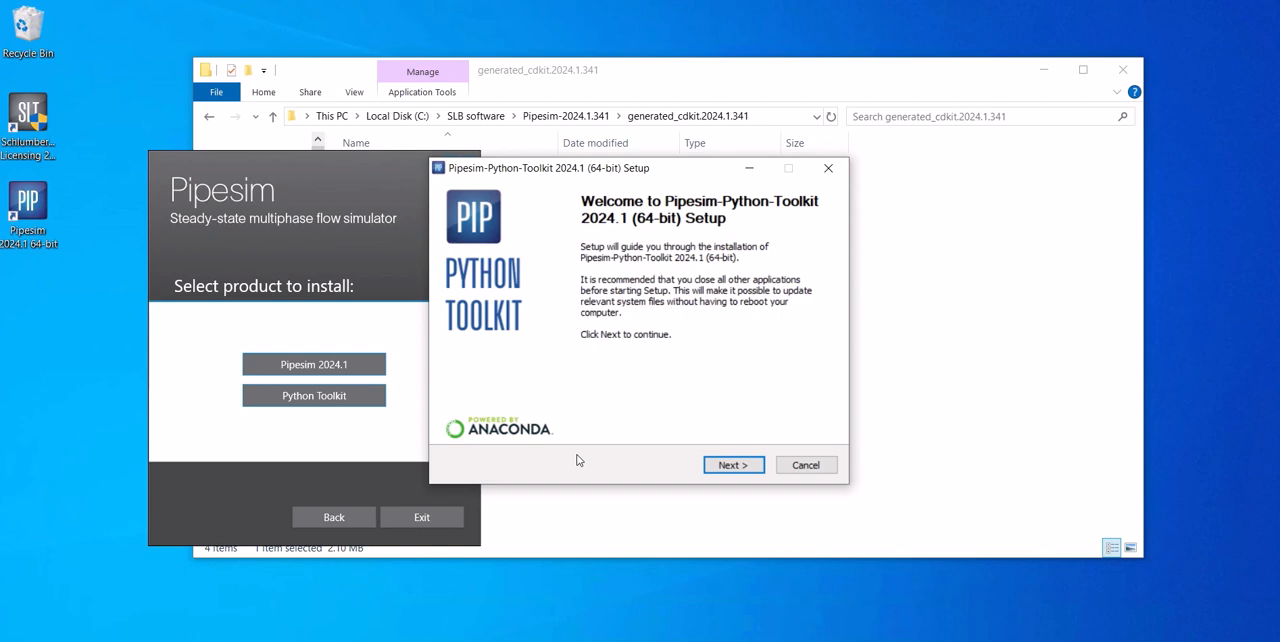
- Accept the licence agreements and install the Python Toolkit in the default destination folder, without adding it to the system PATH
click(732, 466)
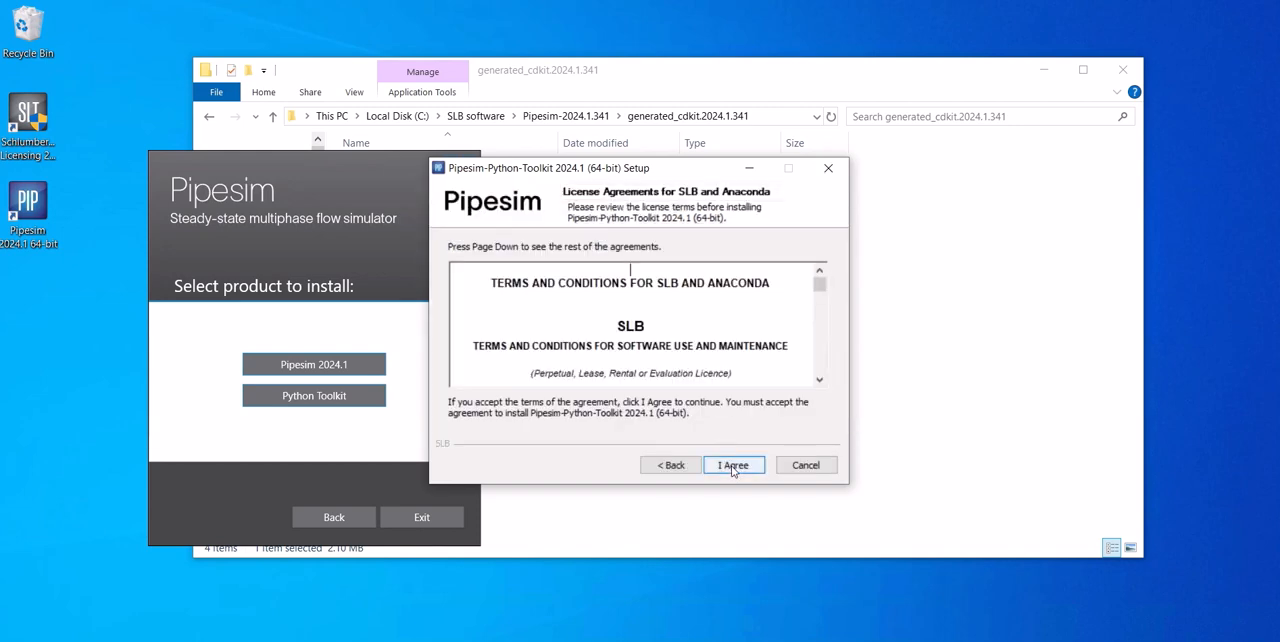
click(733, 466)
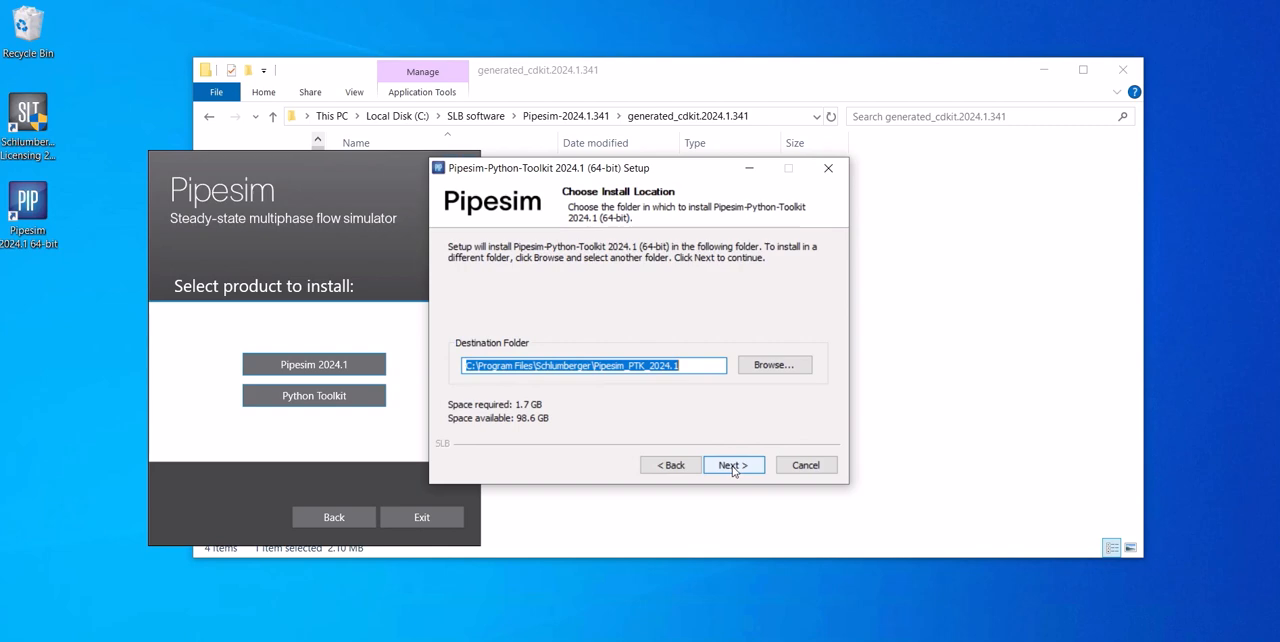
click(733, 466)
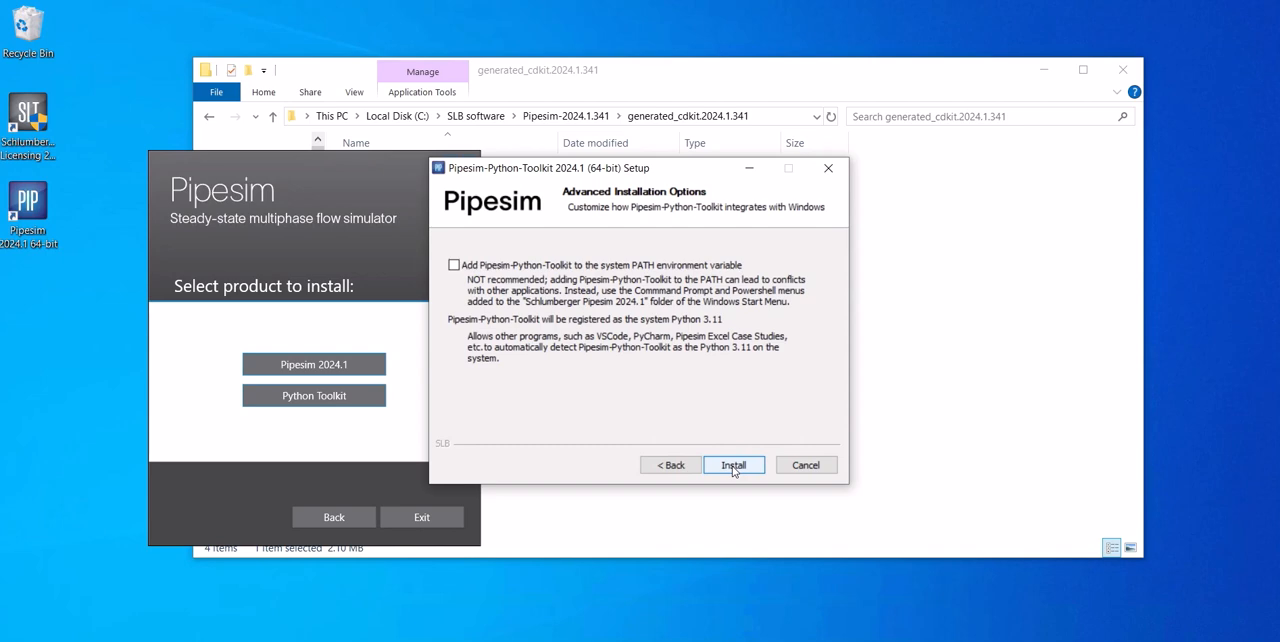
click(733, 466)
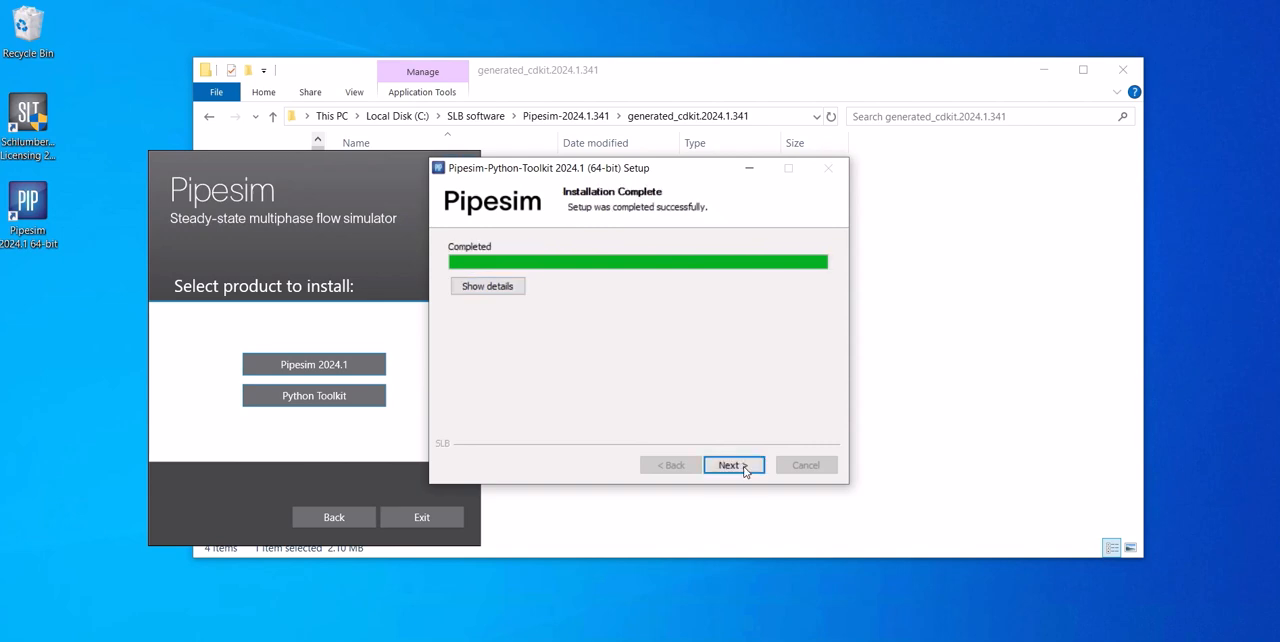
- Show the installation details, finish the Python Toolkit setup and exit the Pipesim installer
click(496, 289)
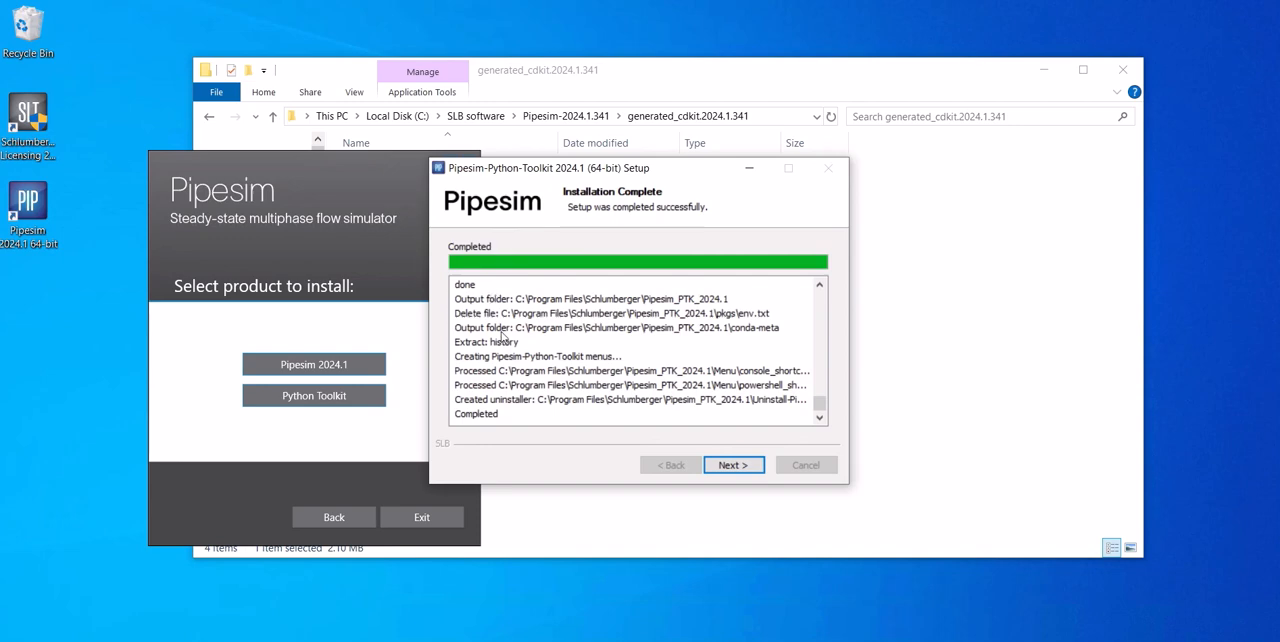
click(735, 466)
click(734, 466)
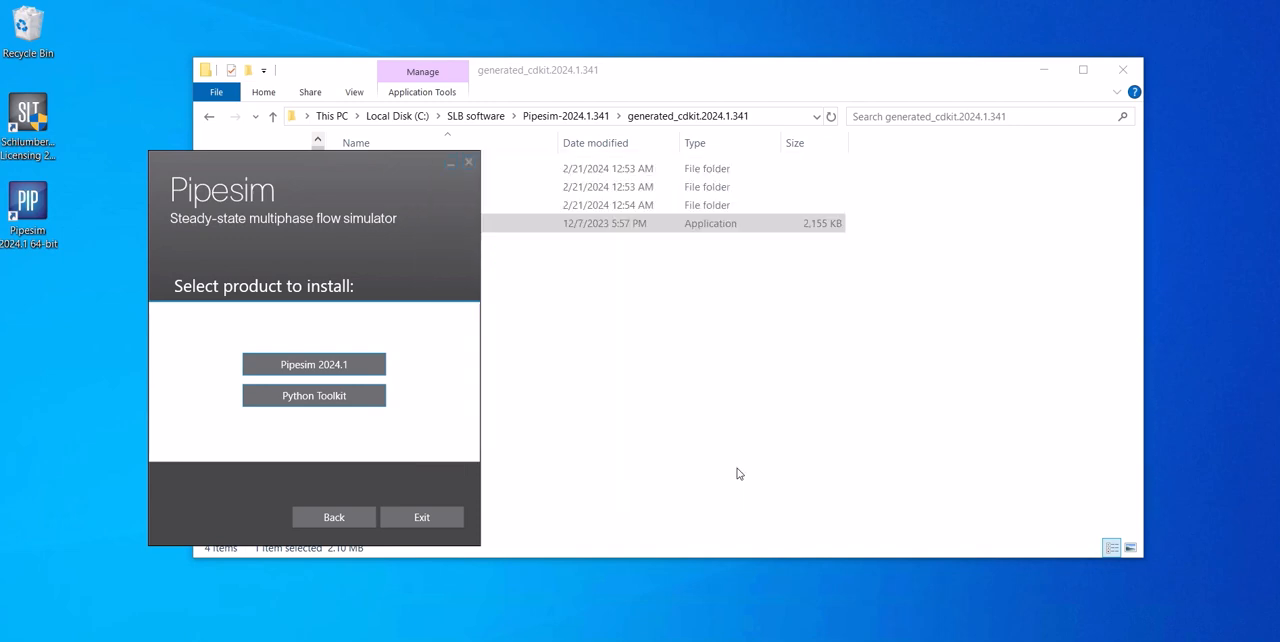
click(423, 518)
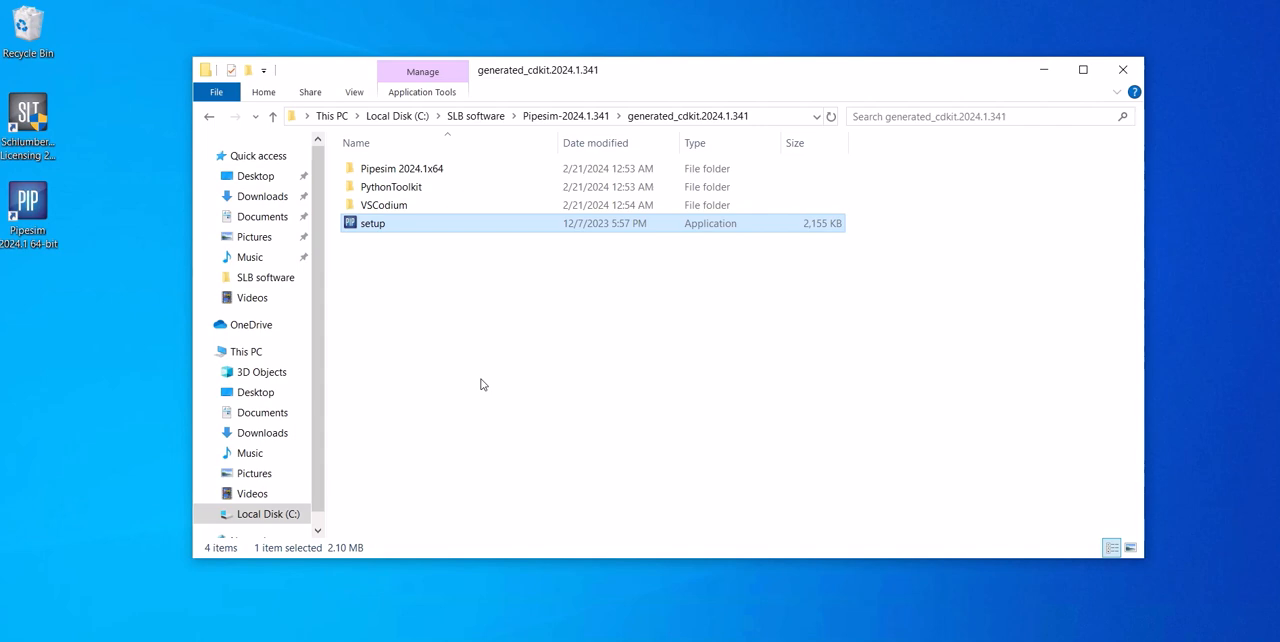
- Launch Pipesim 2024.1 64-bit to check the Python toolkit licence status, and minimise its window
click(28, 218)
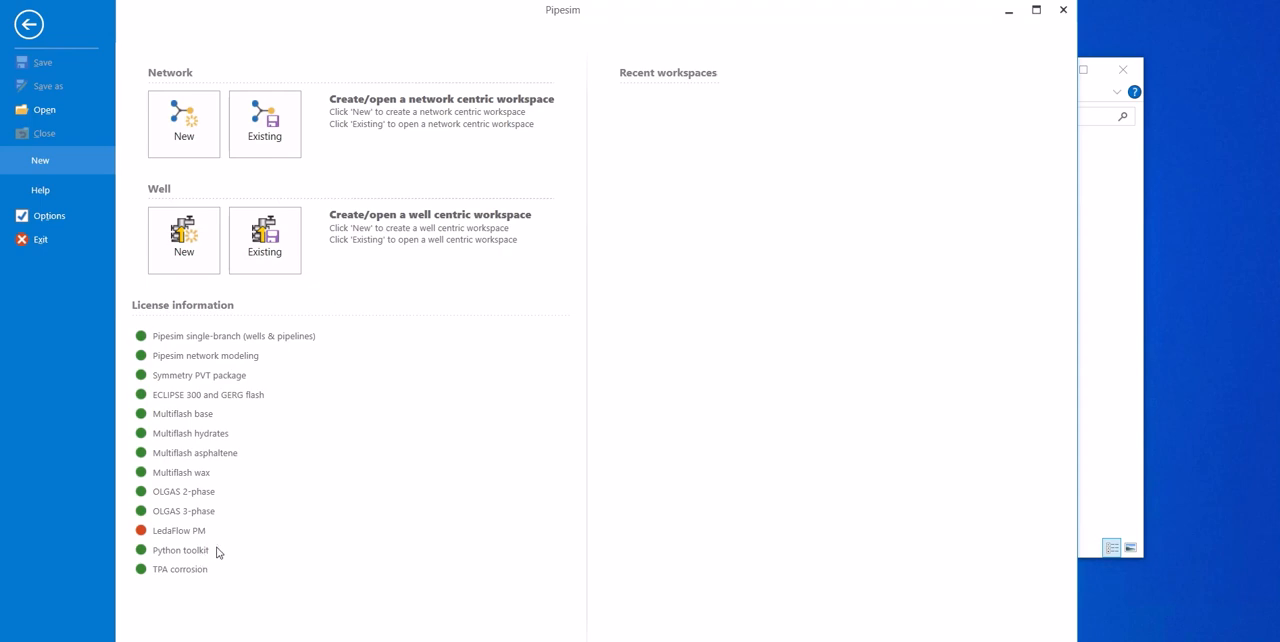
click(1008, 11)
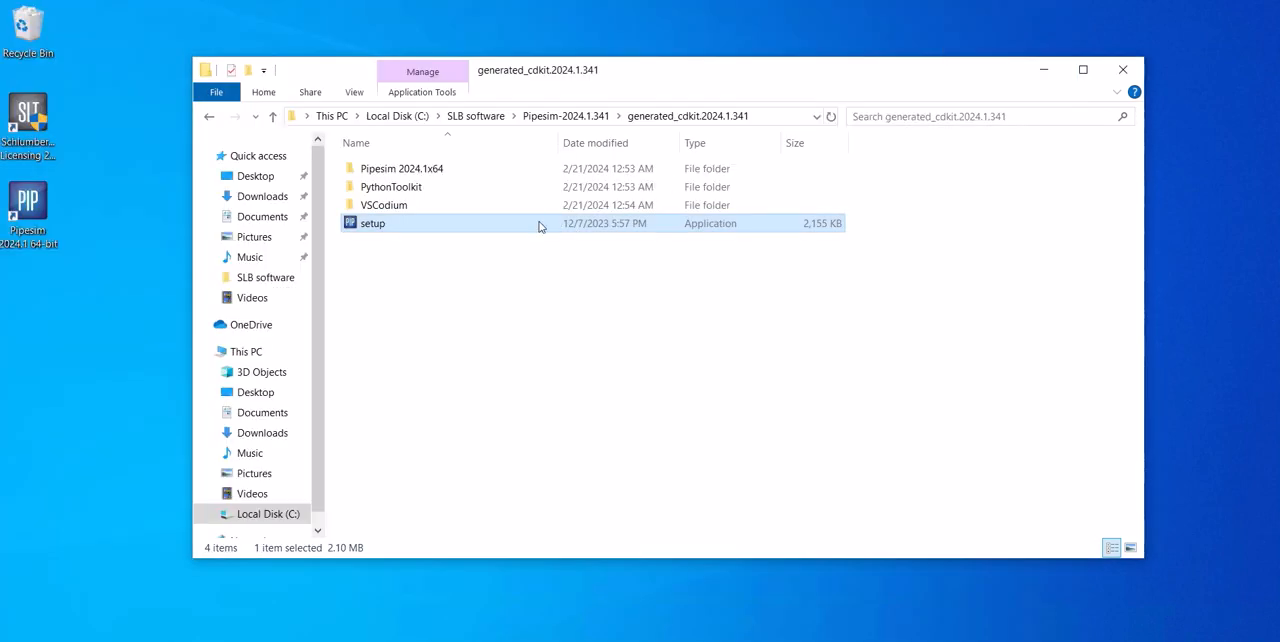
- In the Pipesim2024.1 program folder, go to Developer Tools\Python Toolkit\Examples and copy the folder's full path
mouse_move(178, 640)
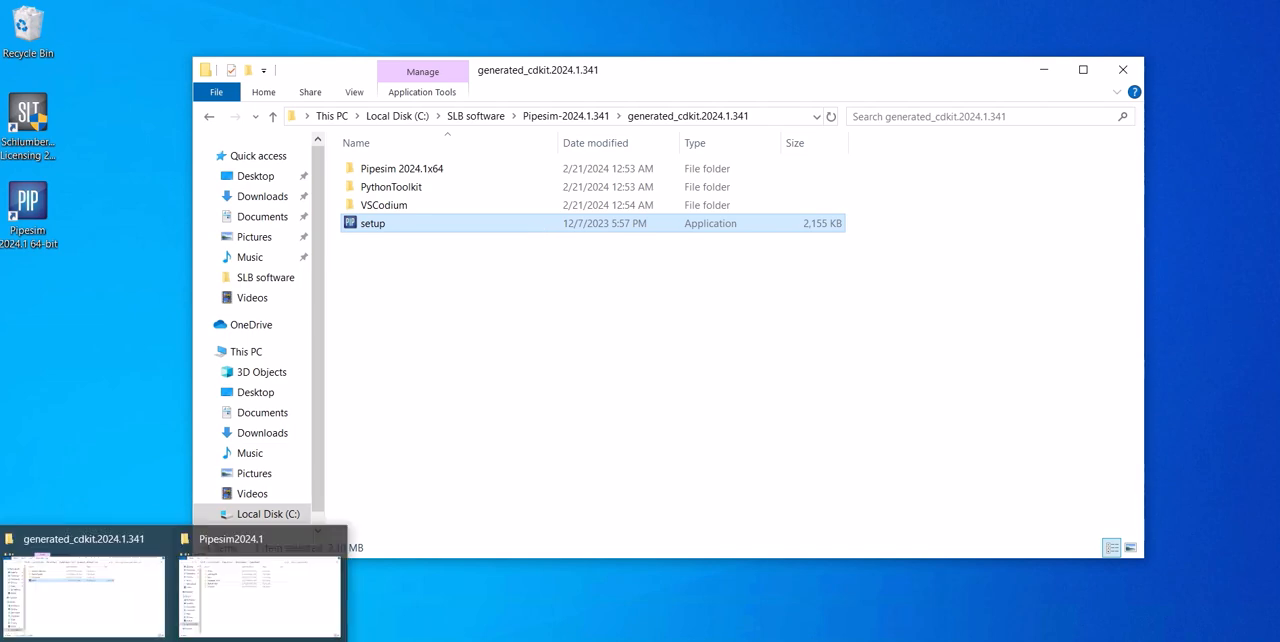
click(206, 592)
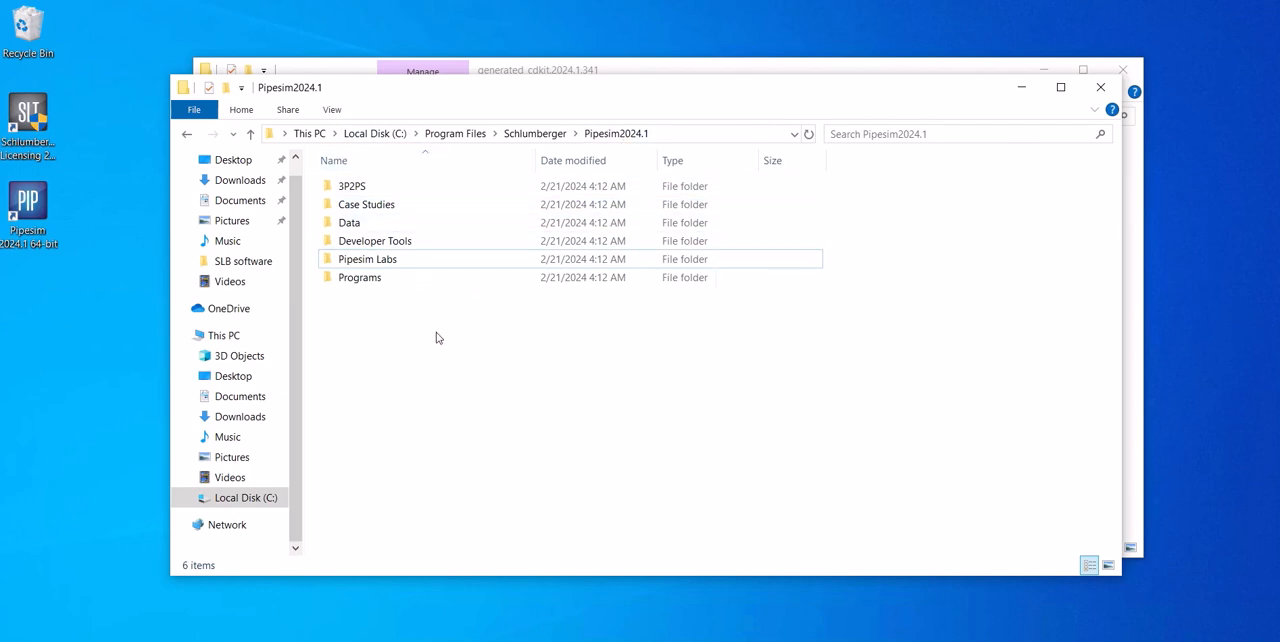
double_click(405, 241)
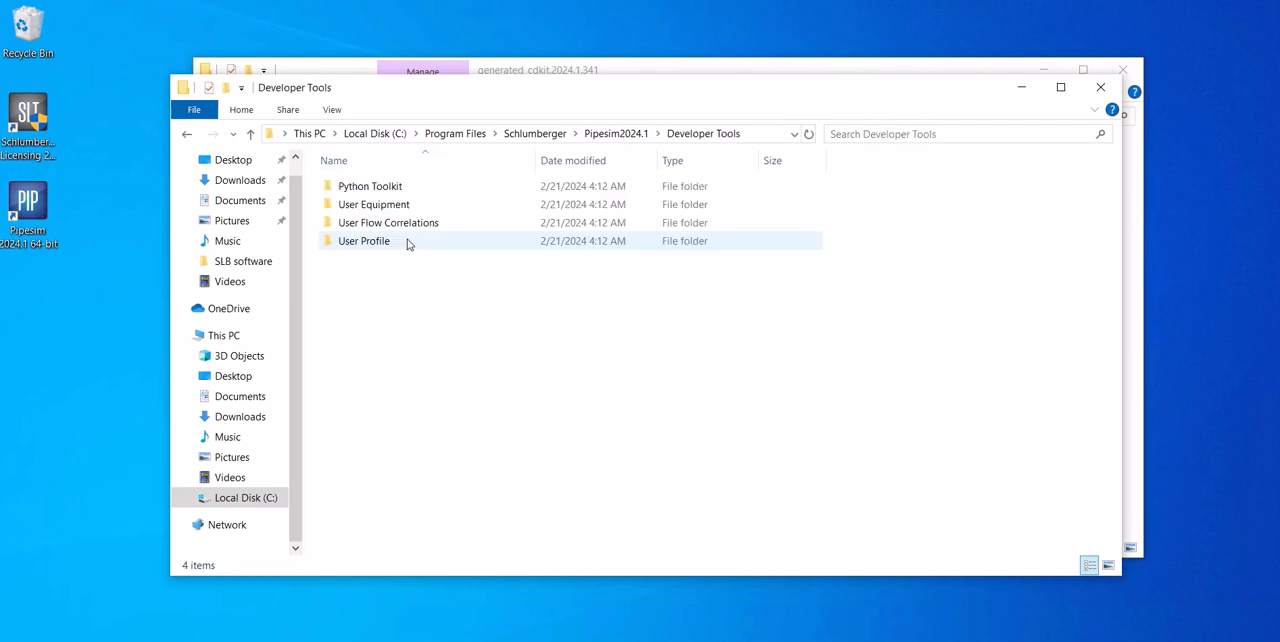
click(387, 185)
double_click(387, 185)
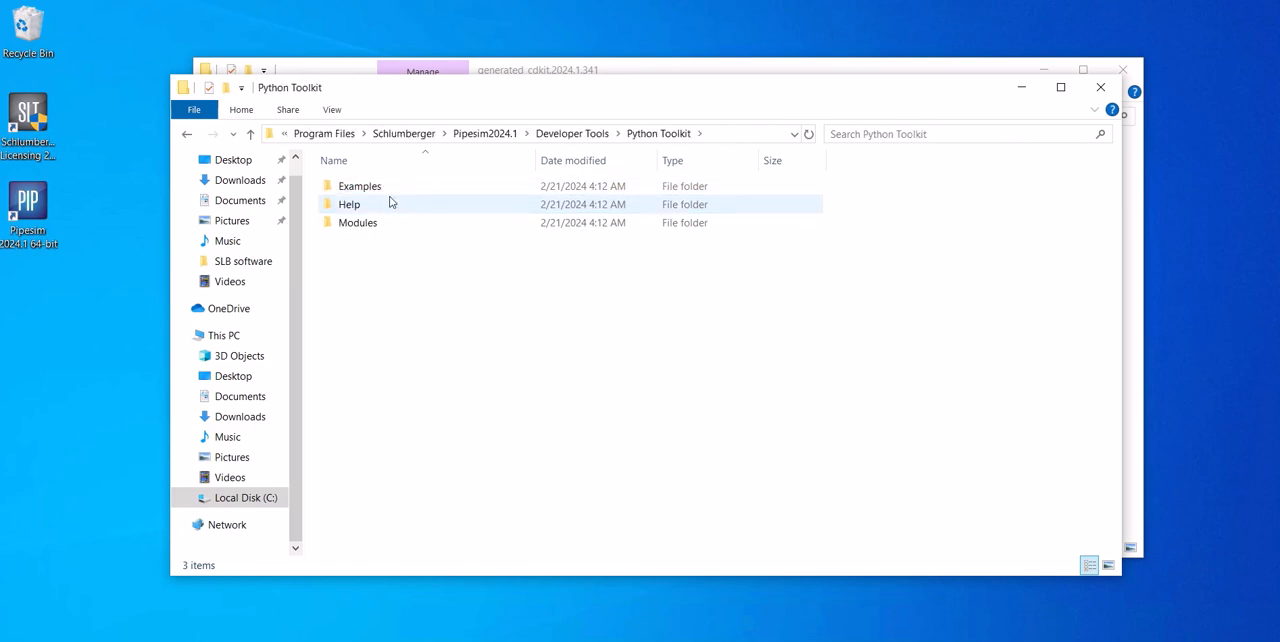
click(389, 190)
double_click(388, 190)
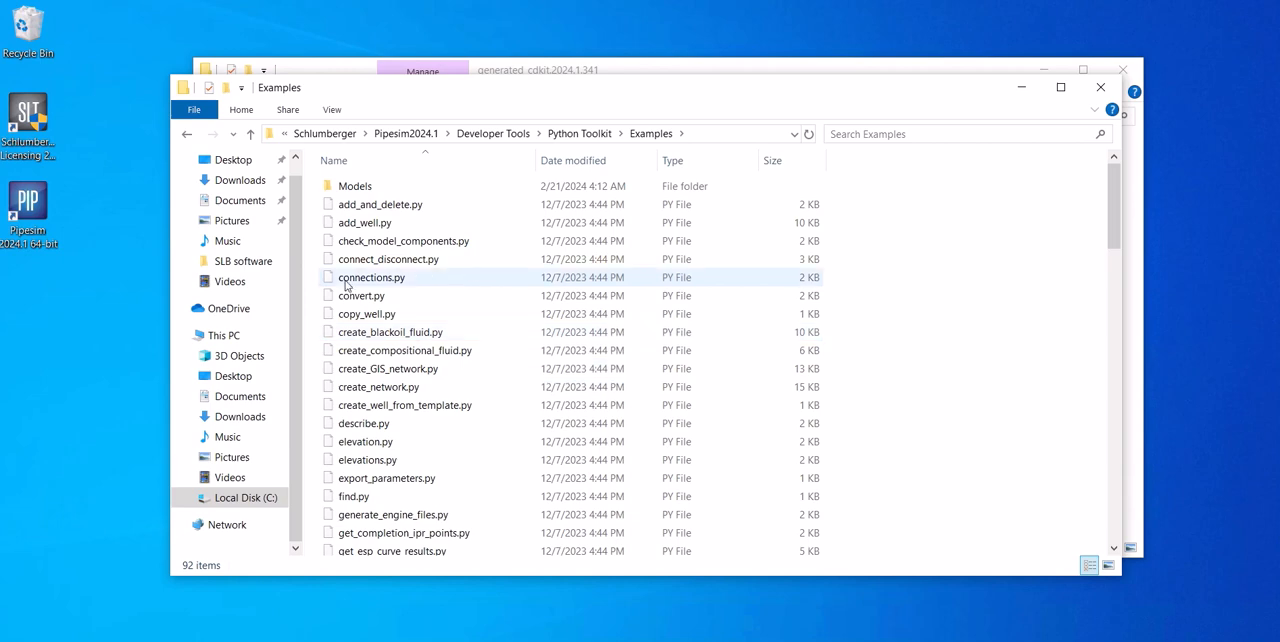
click(729, 138)
key(ctrl+c)
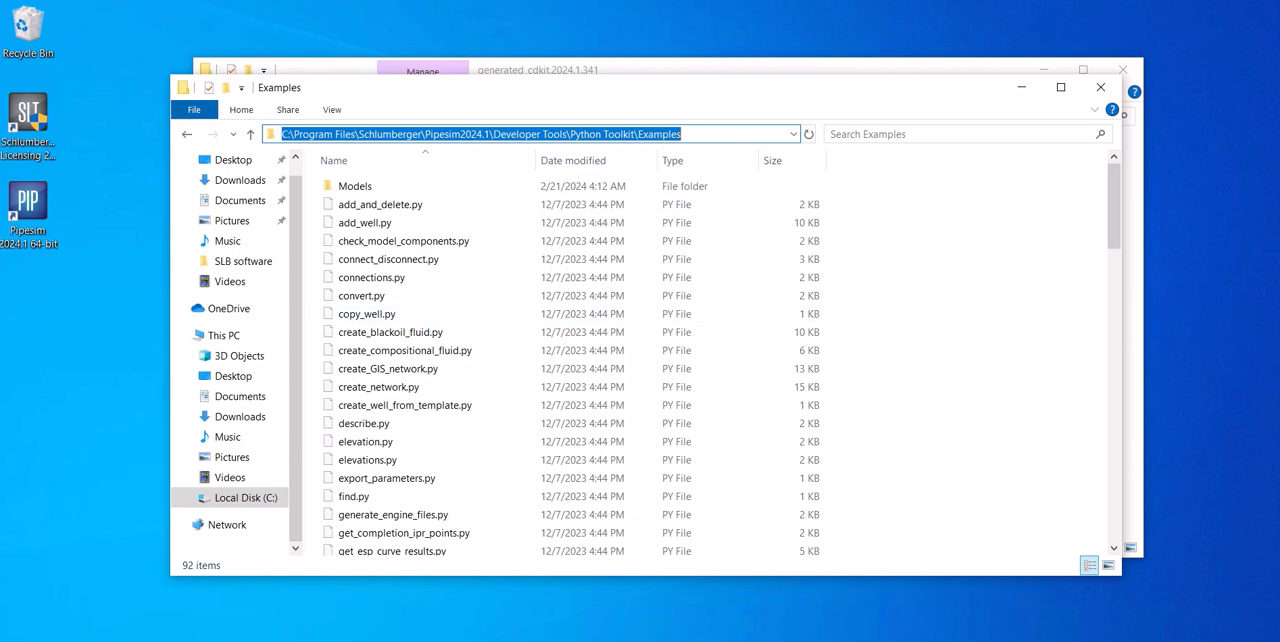
- Launch Python Prompt (Pipesim_PTK_2024.1) from the Schlumberger Pipesim 2024.1 program group
key(super)
scroll(124, 335, down, 3)
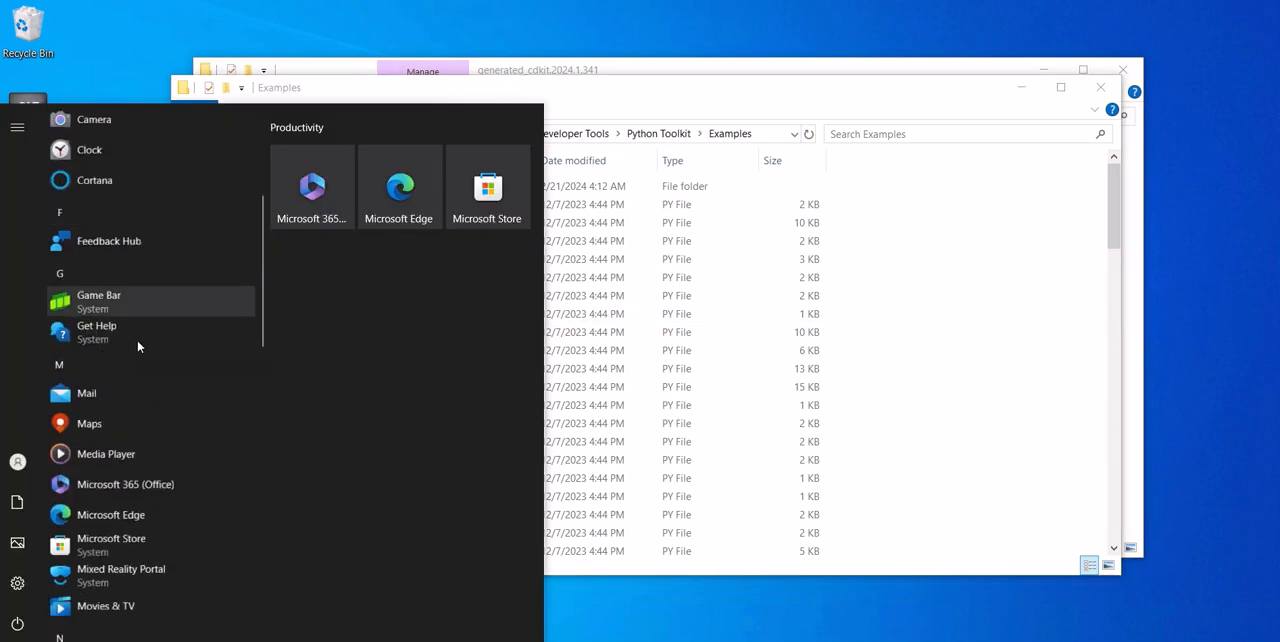
scroll(138, 346, down, 10)
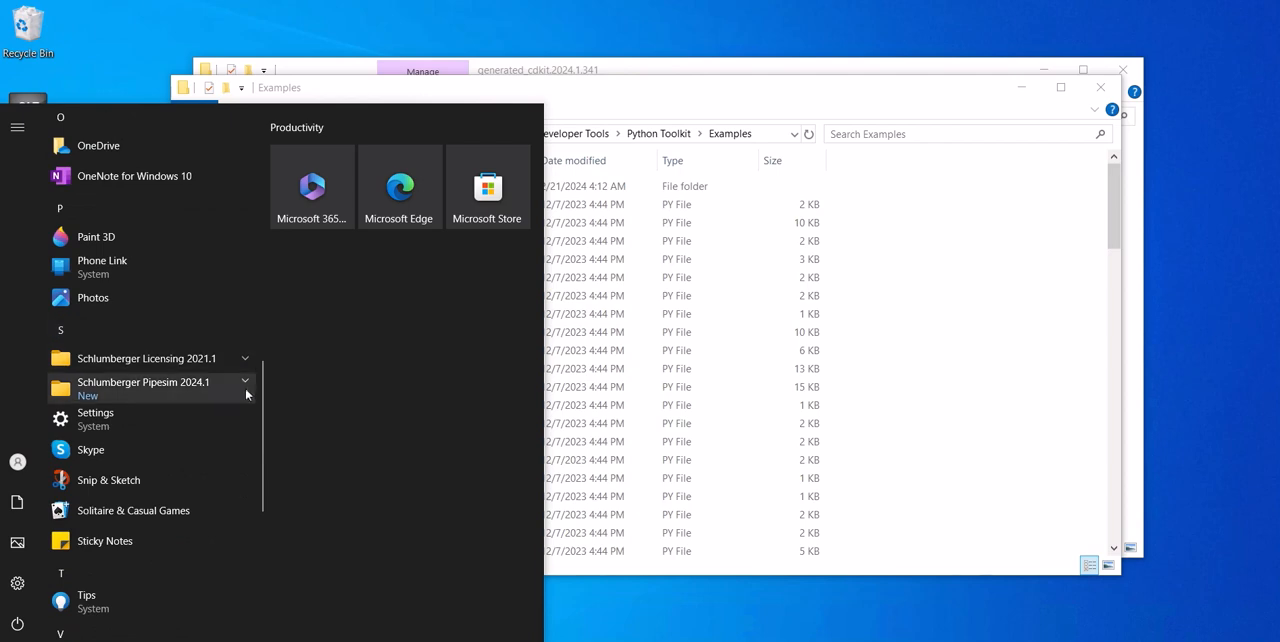
click(245, 386)
scroll(243, 398, down, 3)
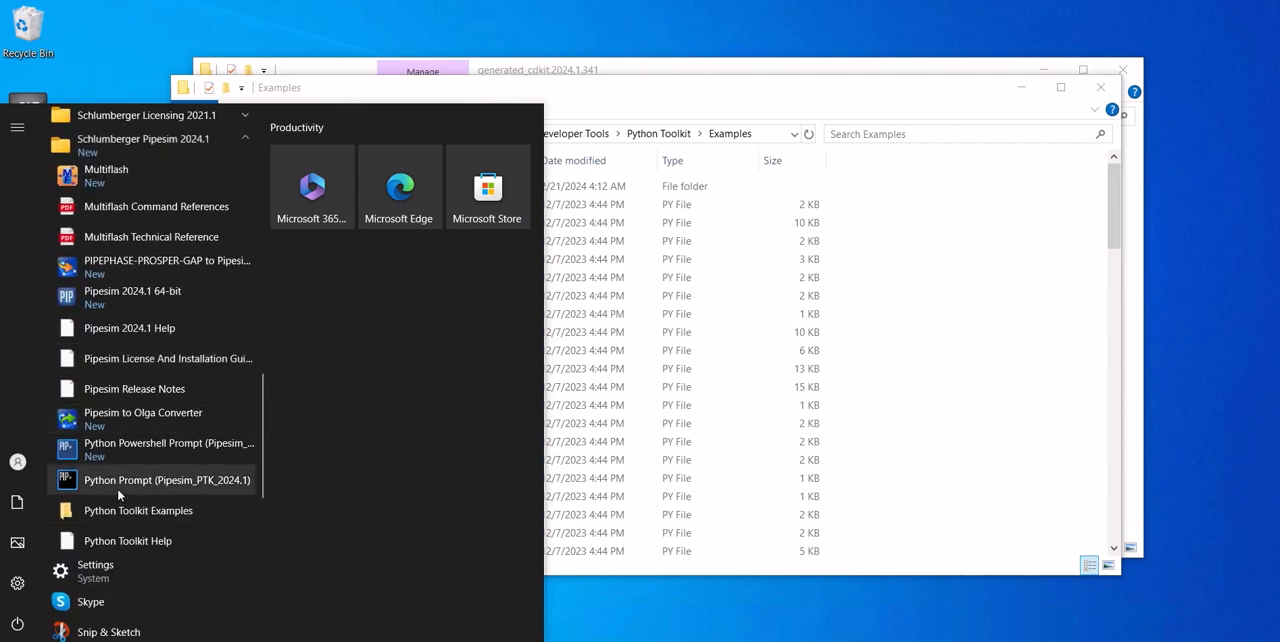
click(175, 486)
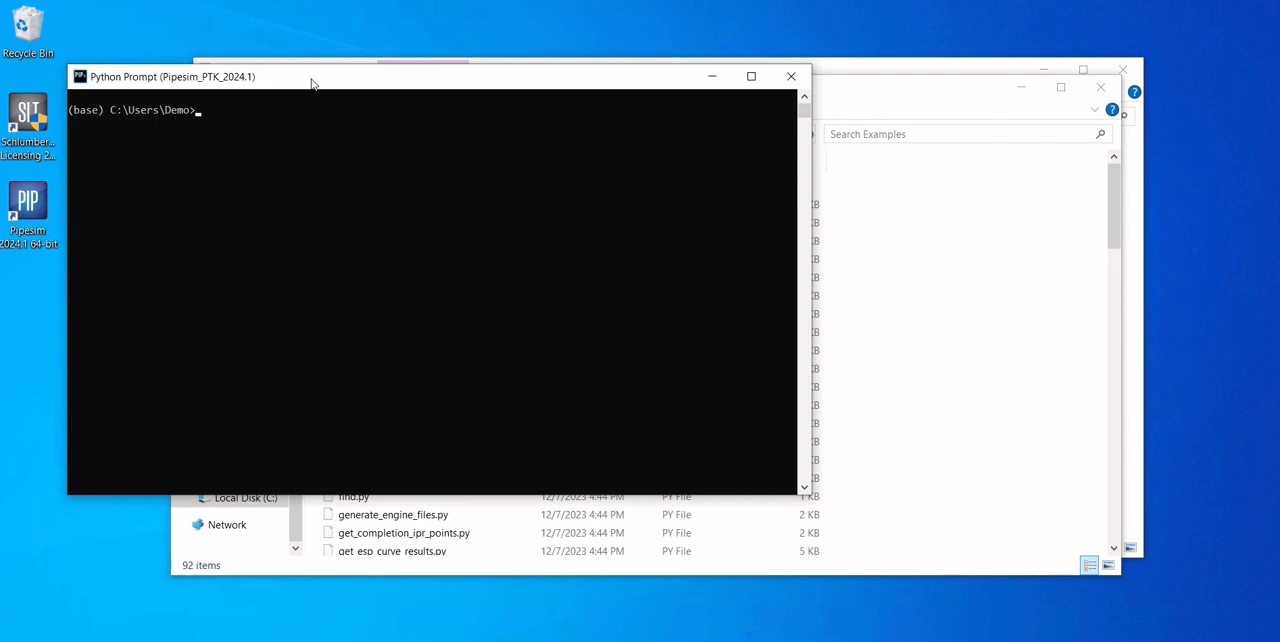
- Change the prompt's directory to C:\Program Files\Schlumberger\Pipesim2024.1\Developer Tools\Python Toolkit\Examples using the copied path
text(cd)
key(ctrl+v)
key(Return)
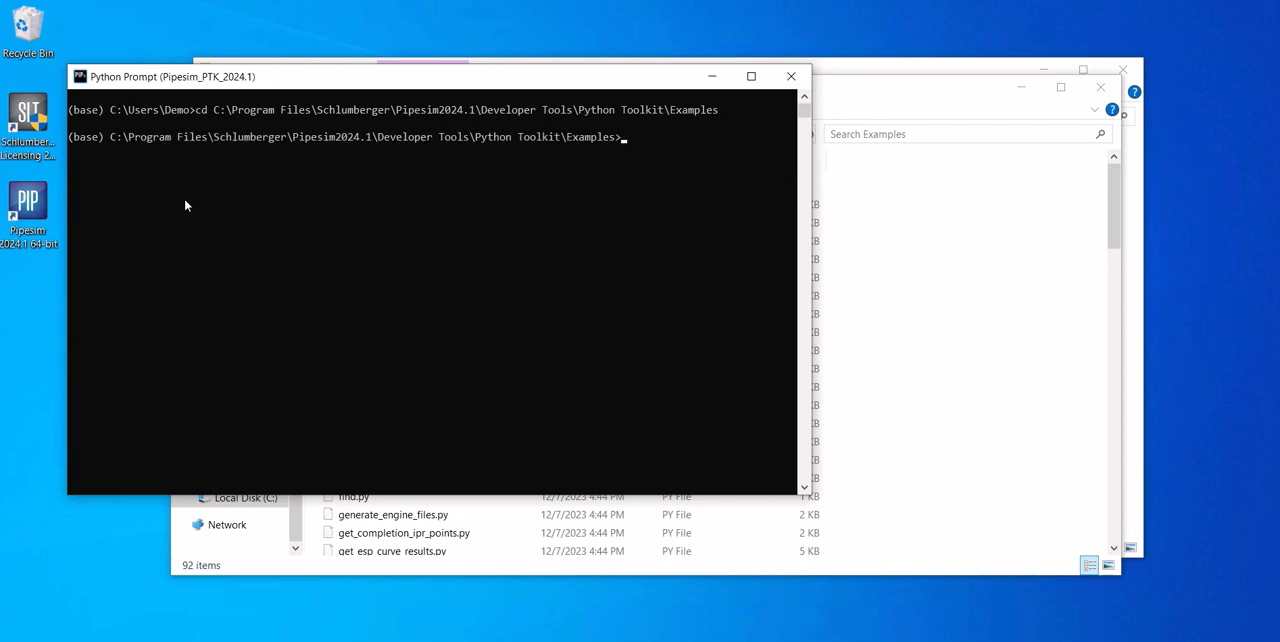
- Run the connections.py example script with Python
text(python conn)
key(Tab)
key(Tab)
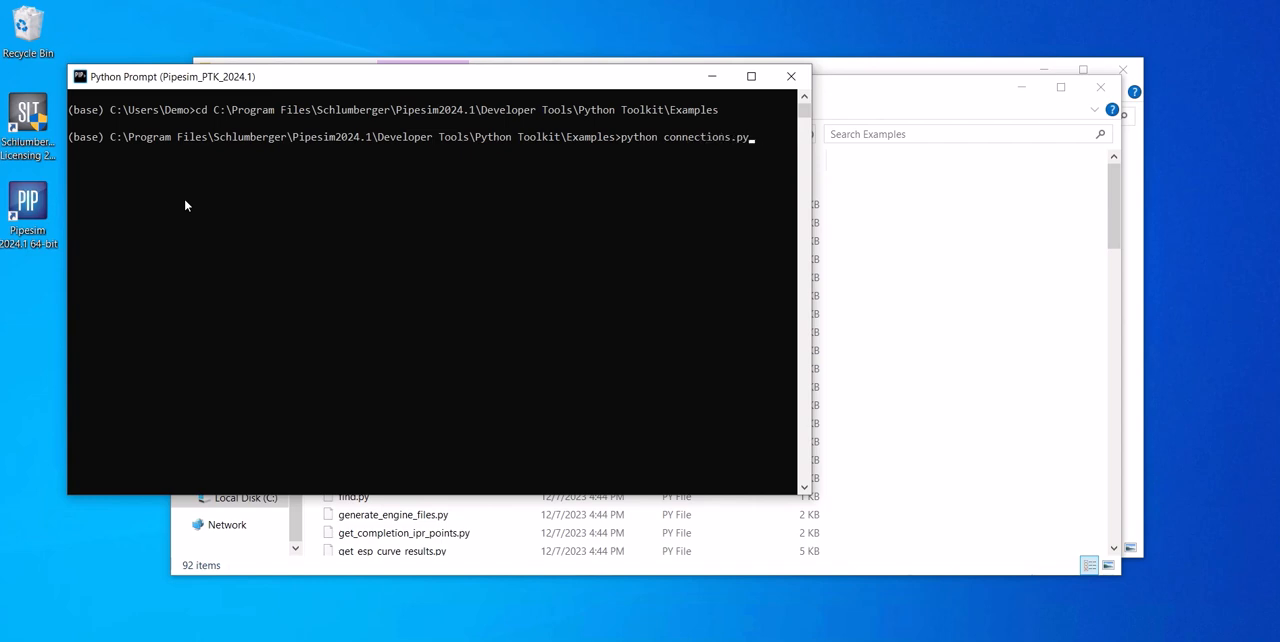
key(Return)
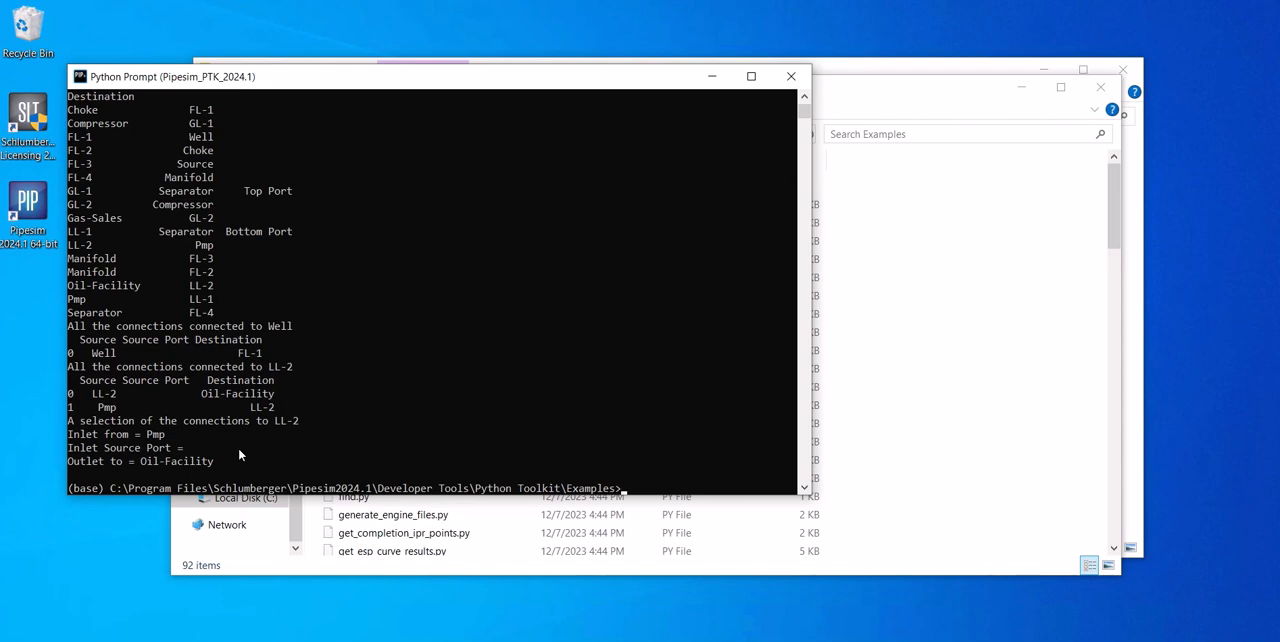
- Go back to the Pipesim-2024.1.341 folder and open the "ReadMe - Matplotlib Installation" text file to read its instructions
click(929, 70)
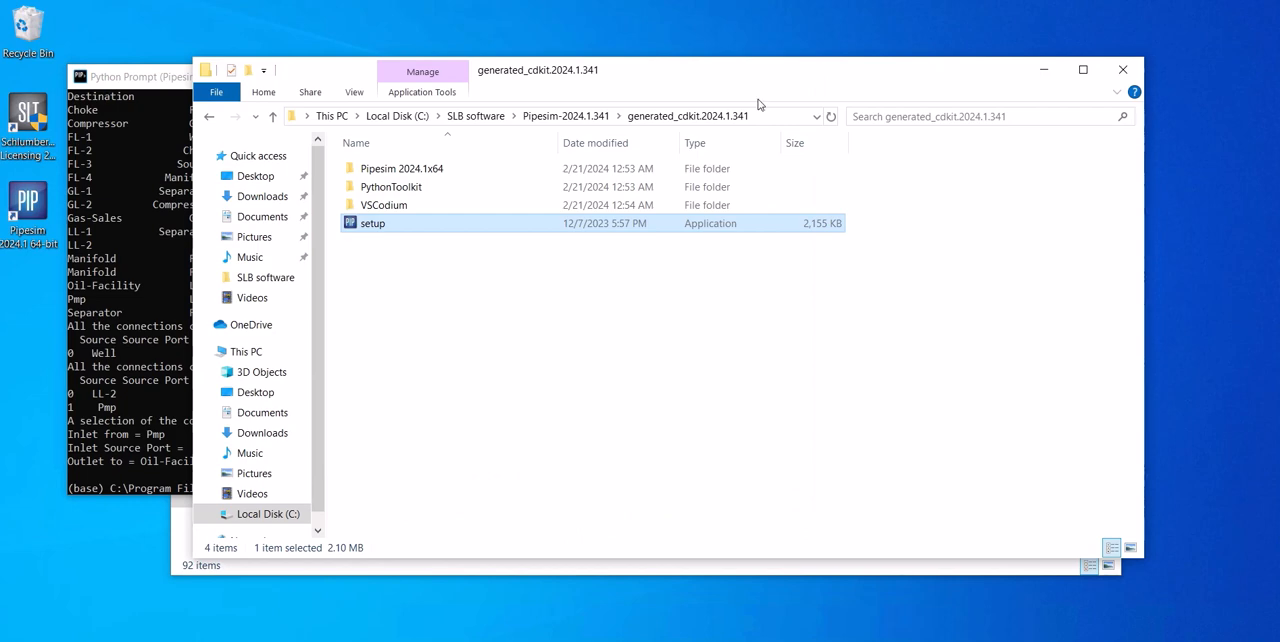
click(572, 116)
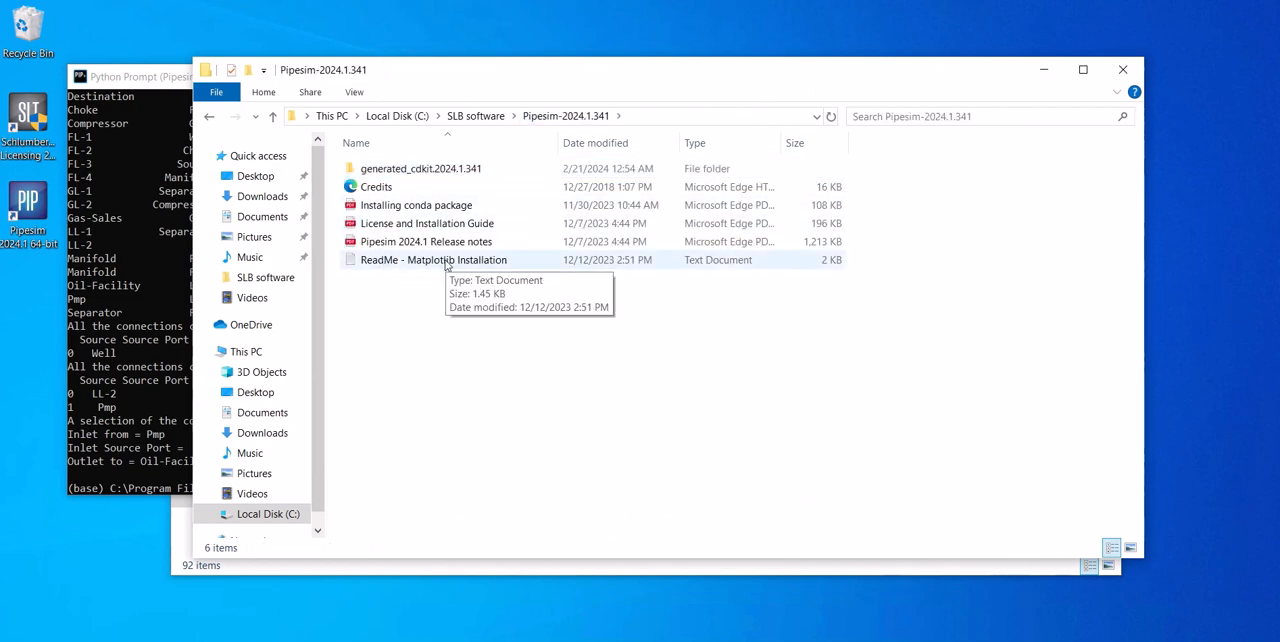
double_click(446, 262)
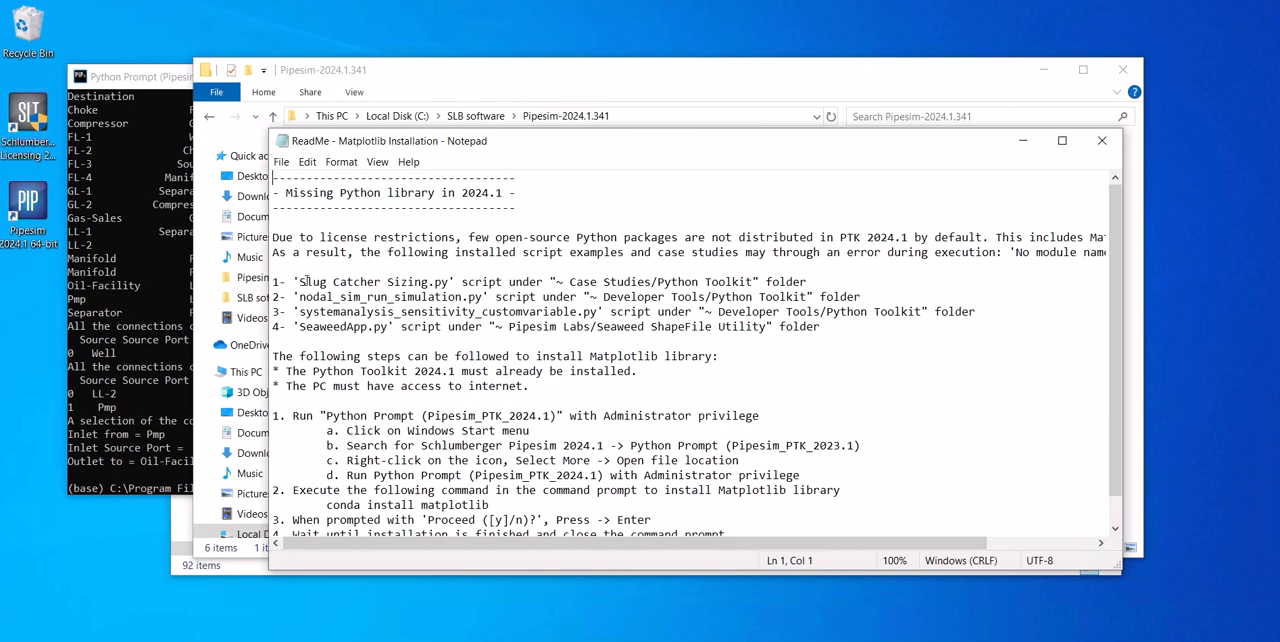
- Highlight the affected scripts in the readme, and open the file location of the Python Prompt (Pipesim_PTK_2024.1) shortcut in the Schlumberger Pipesim 2024.1 group
drag(300, 282, 455, 327)
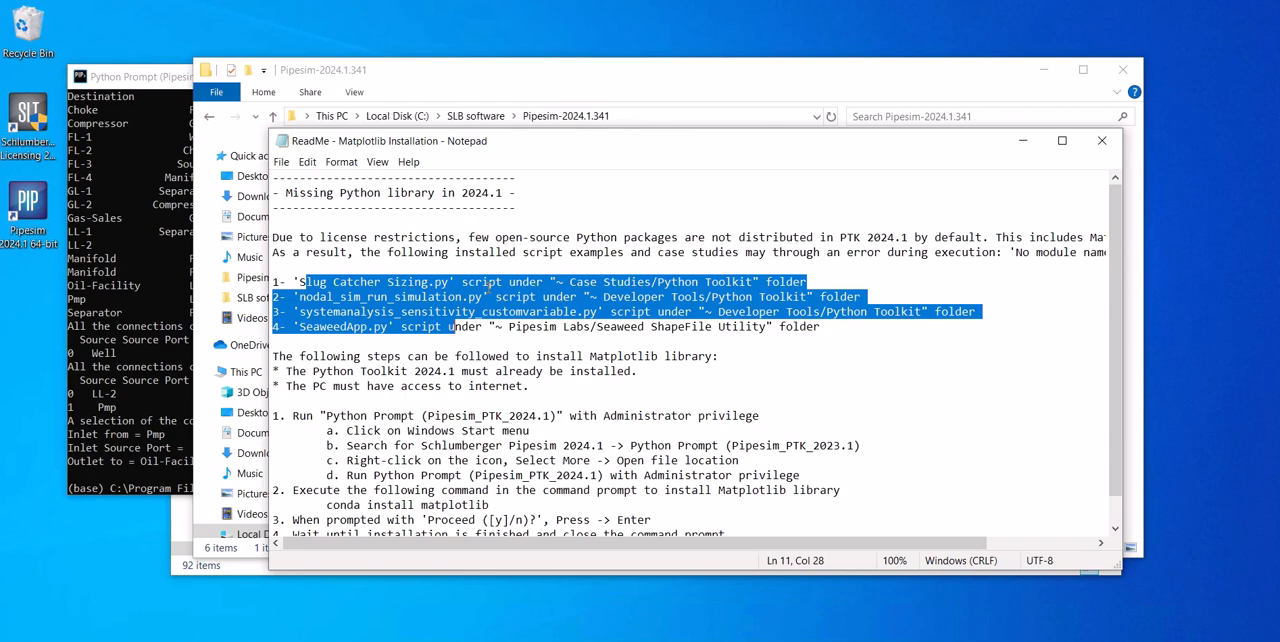
click(4, 638)
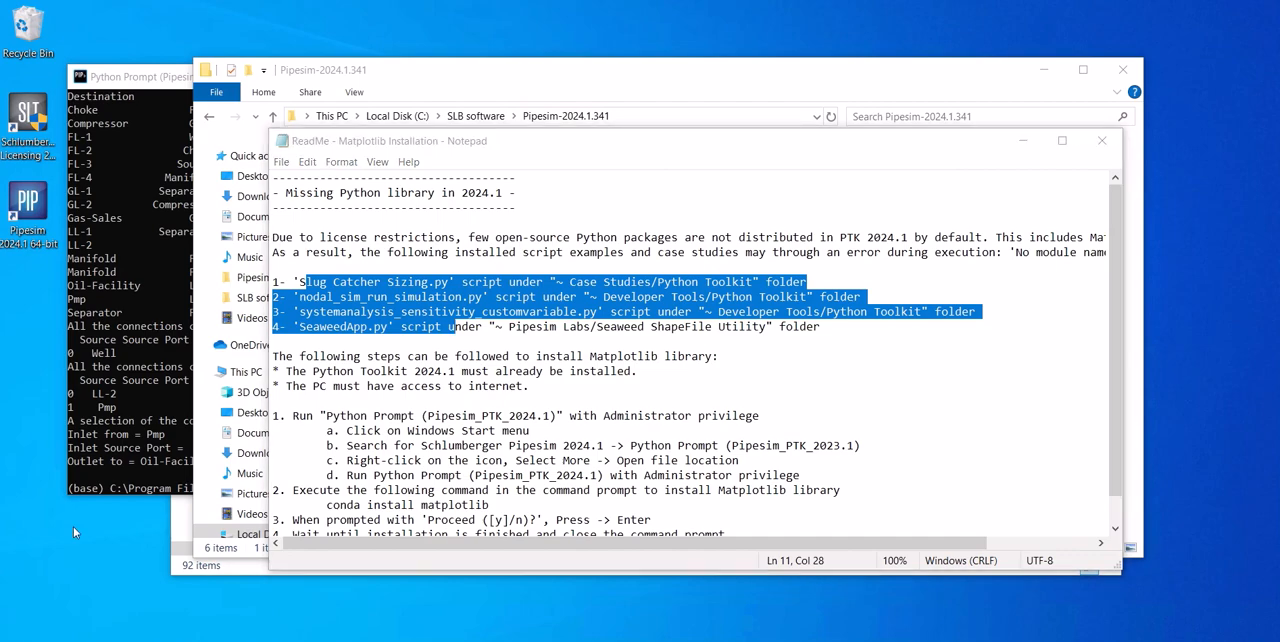
scroll(120, 380, down, 10)
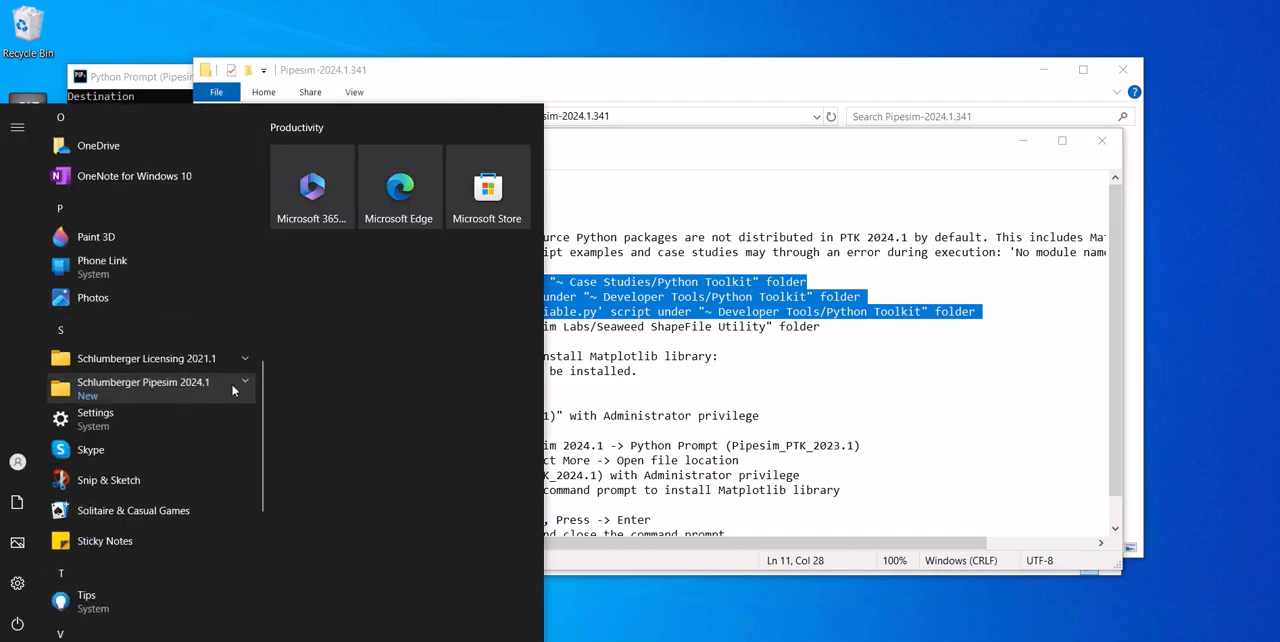
click(233, 388)
scroll(160, 480, down, 2)
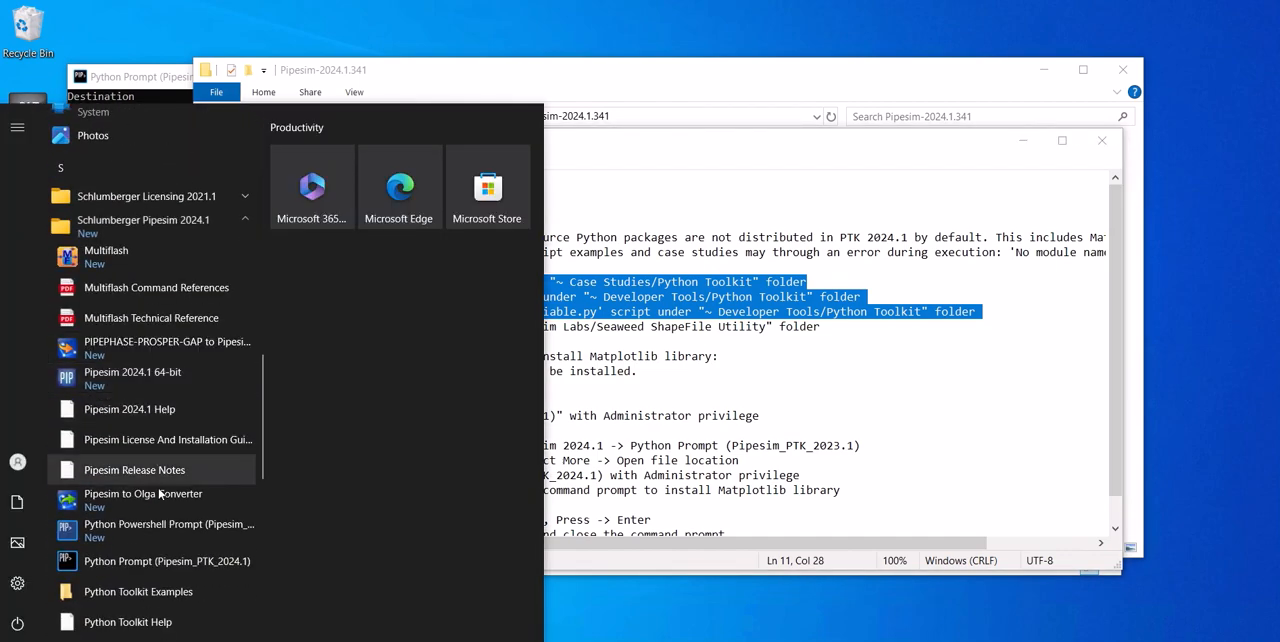
right_click(171, 574)
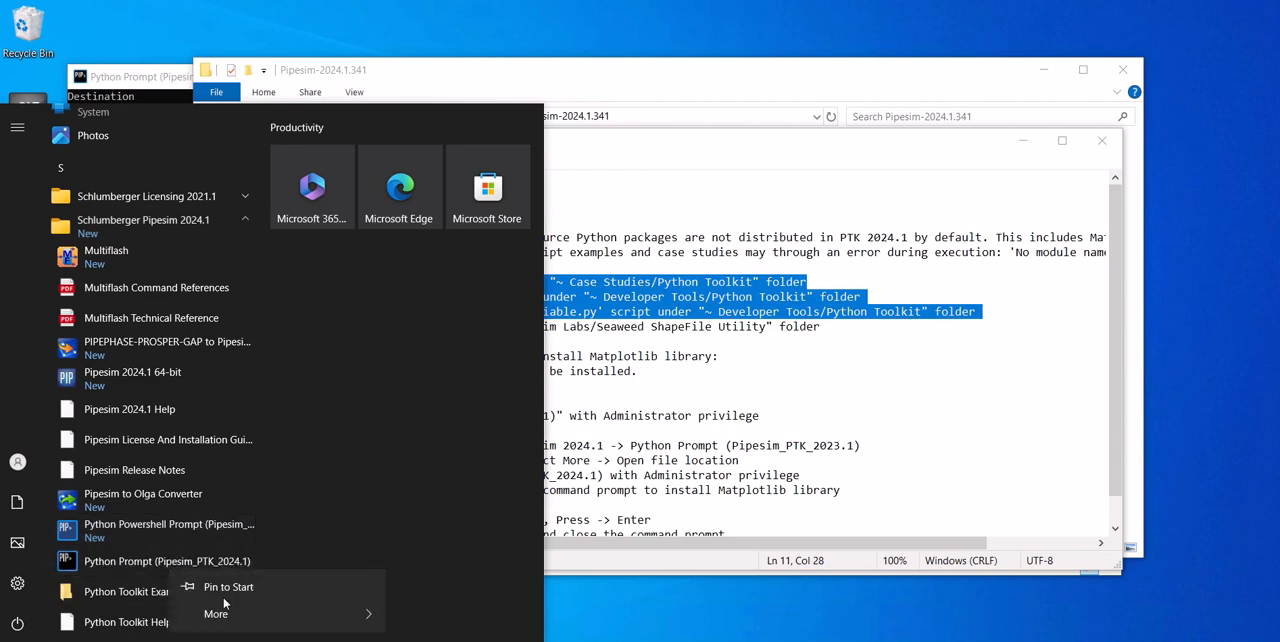
mouse_move(322, 626)
click(420, 618)
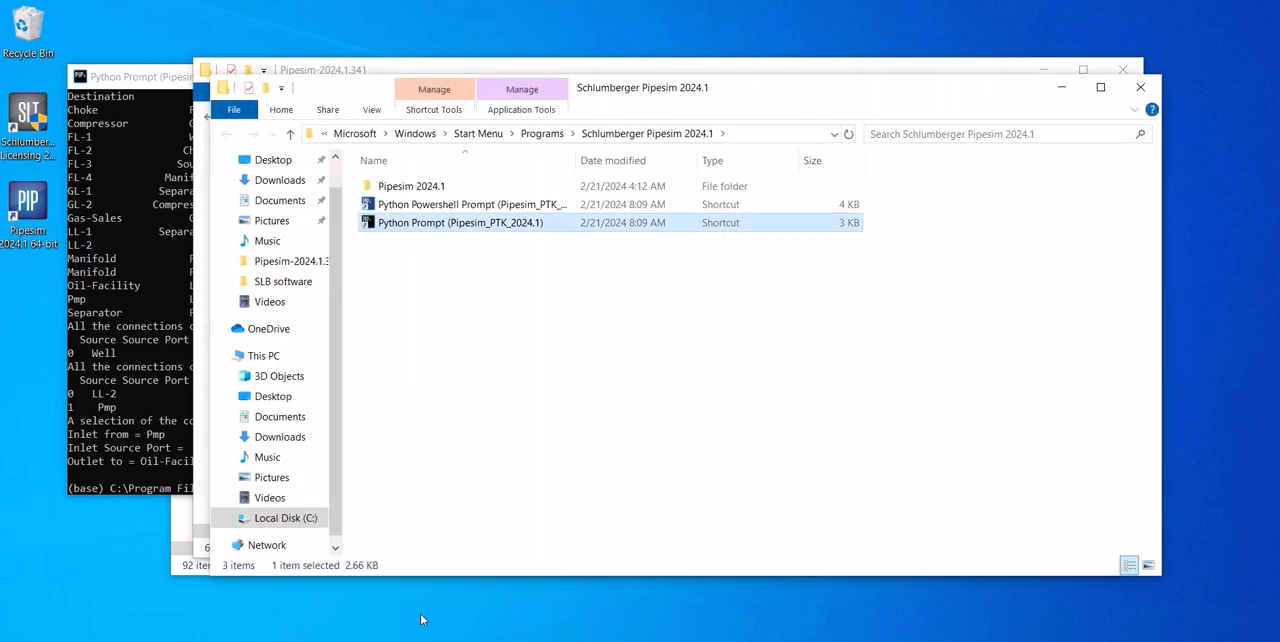
- Run the Python Prompt (Pipesim_PTK_2024.1) shortcut as administrator and allow it to make changes to the device
double_click(389, 225)
right_click(388, 228)
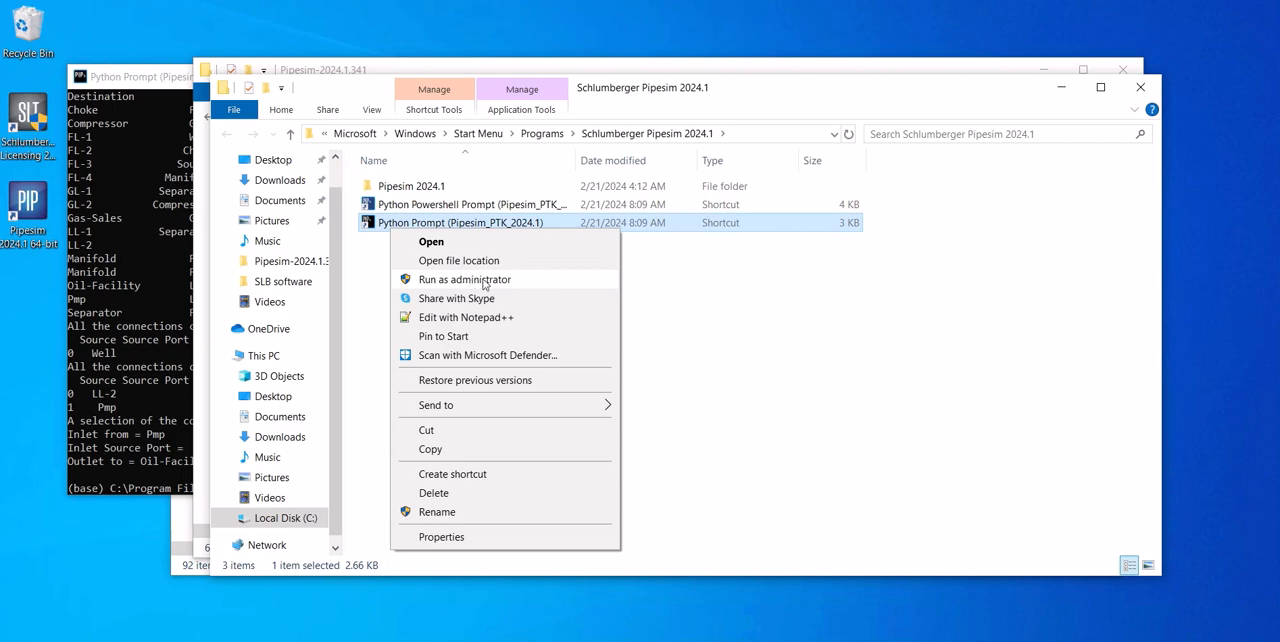
click(484, 280)
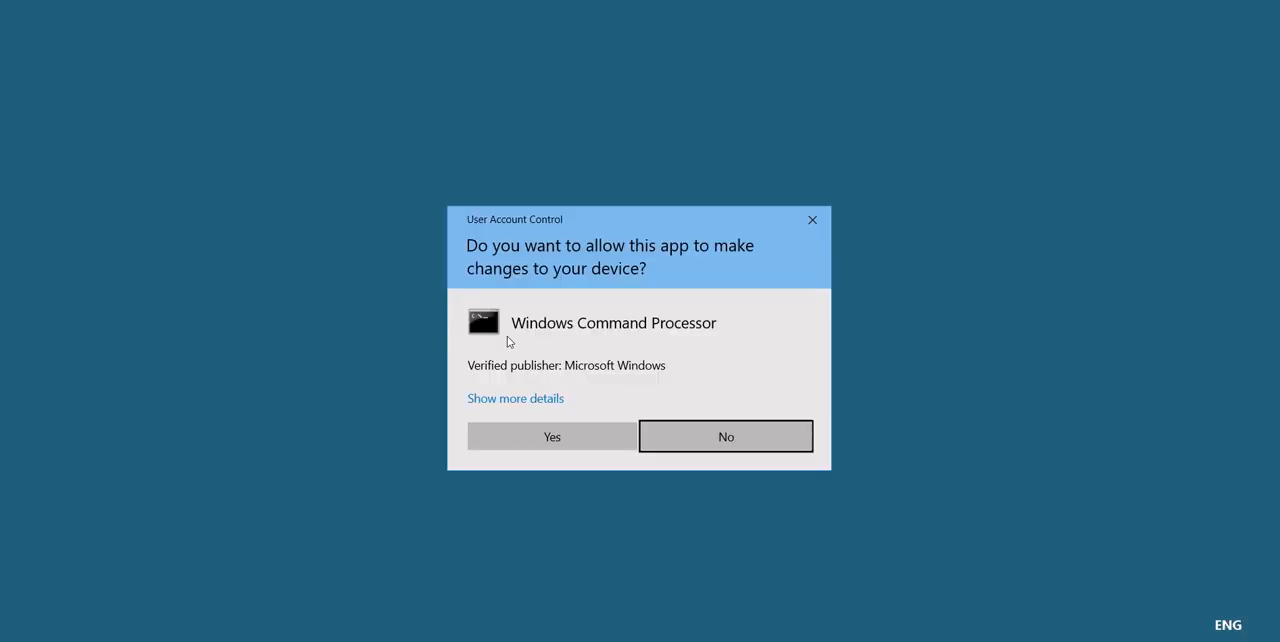
click(573, 432)
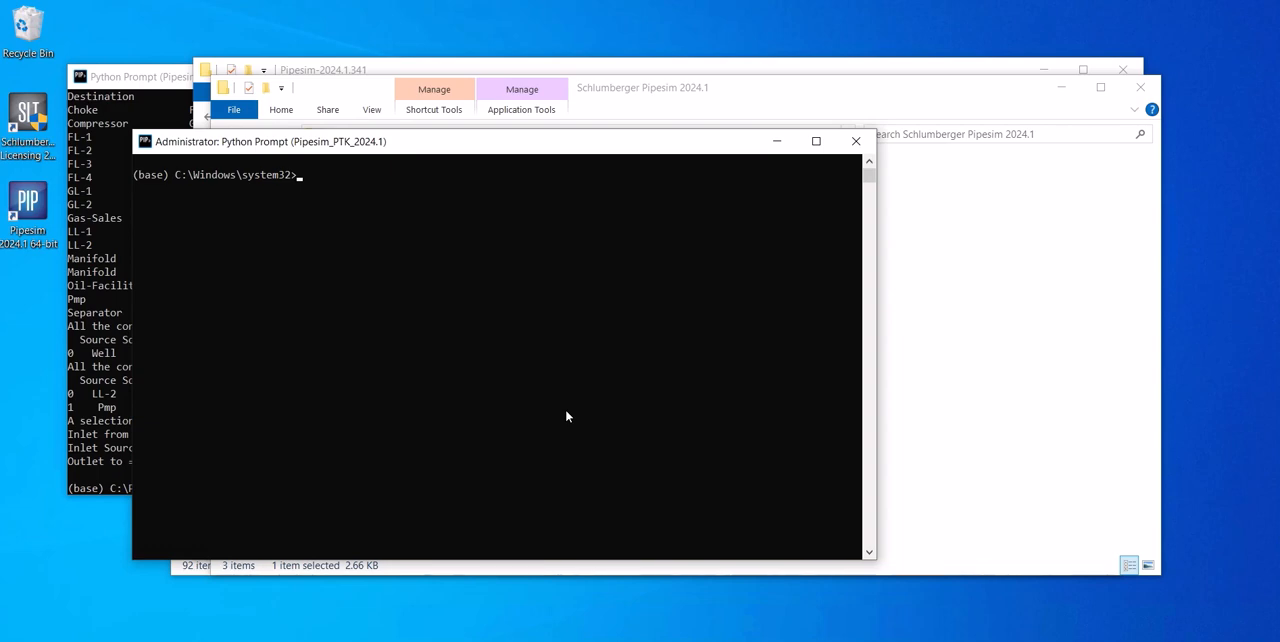
- Install the Matplotlib library with the command "conda install matplotlib" and answer y to proceed
text(conda install matplotlib)
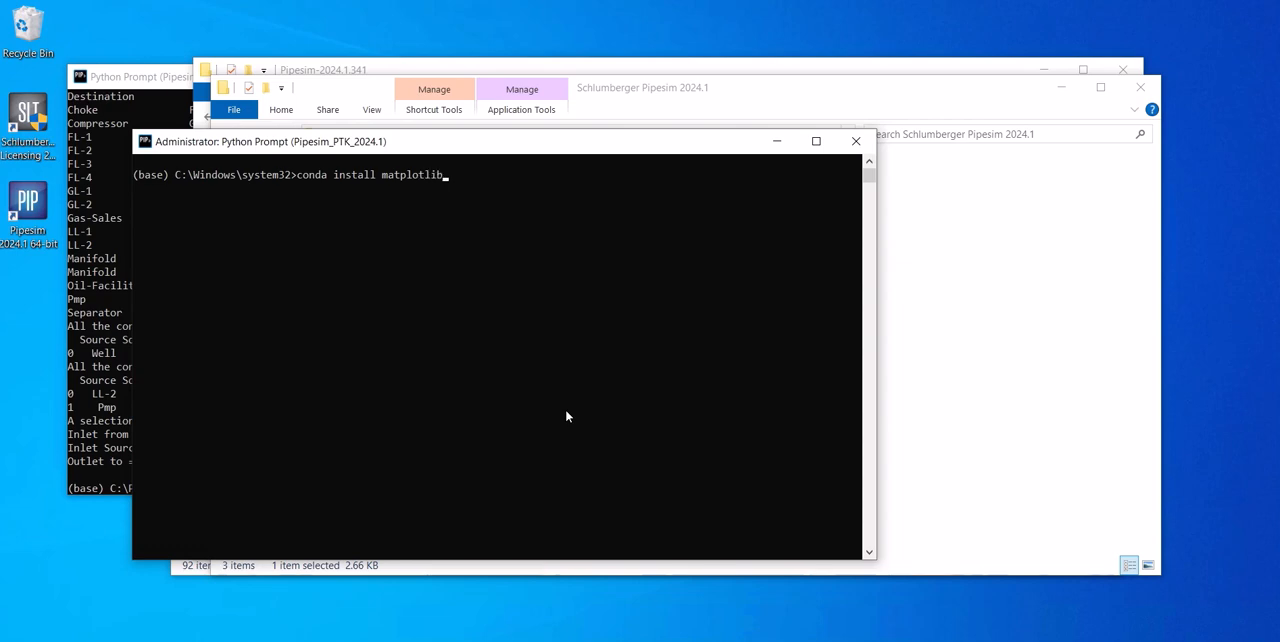
key(Return)
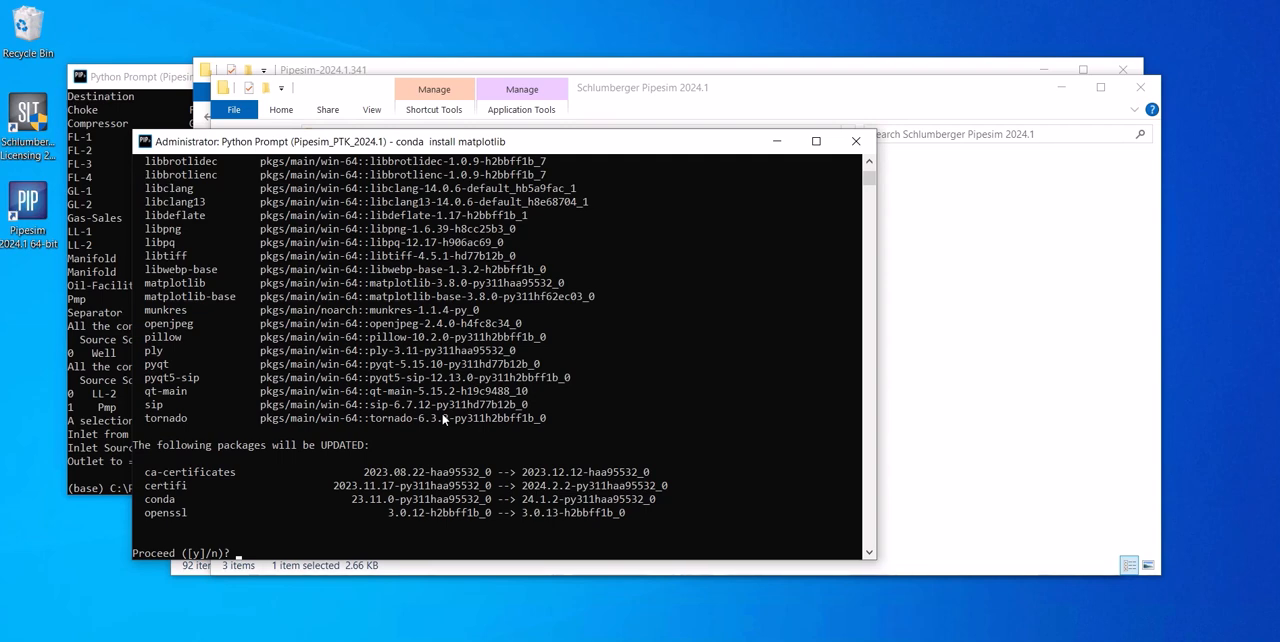
click(443, 418)
key(Escape)
text(y)
key(Return)
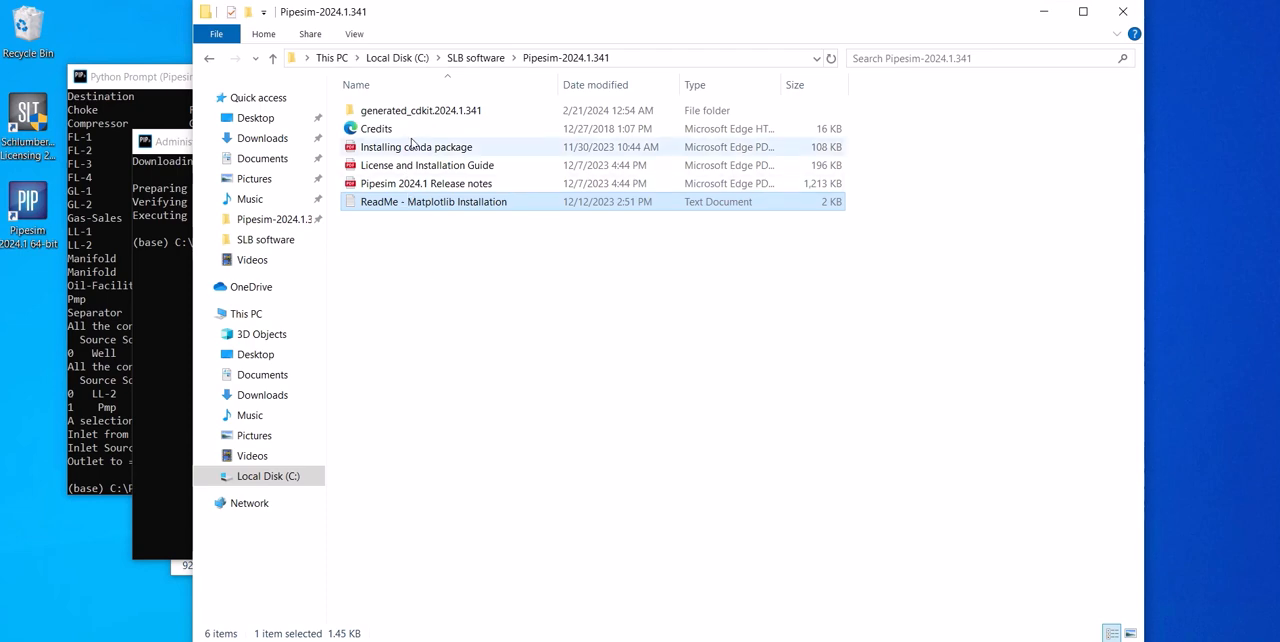
- View the VSCodium folder inside generated_cdkit.2024.1.341, and switch to Microsoft Edge for the Visual Studio Code download page
double_click(430, 115)
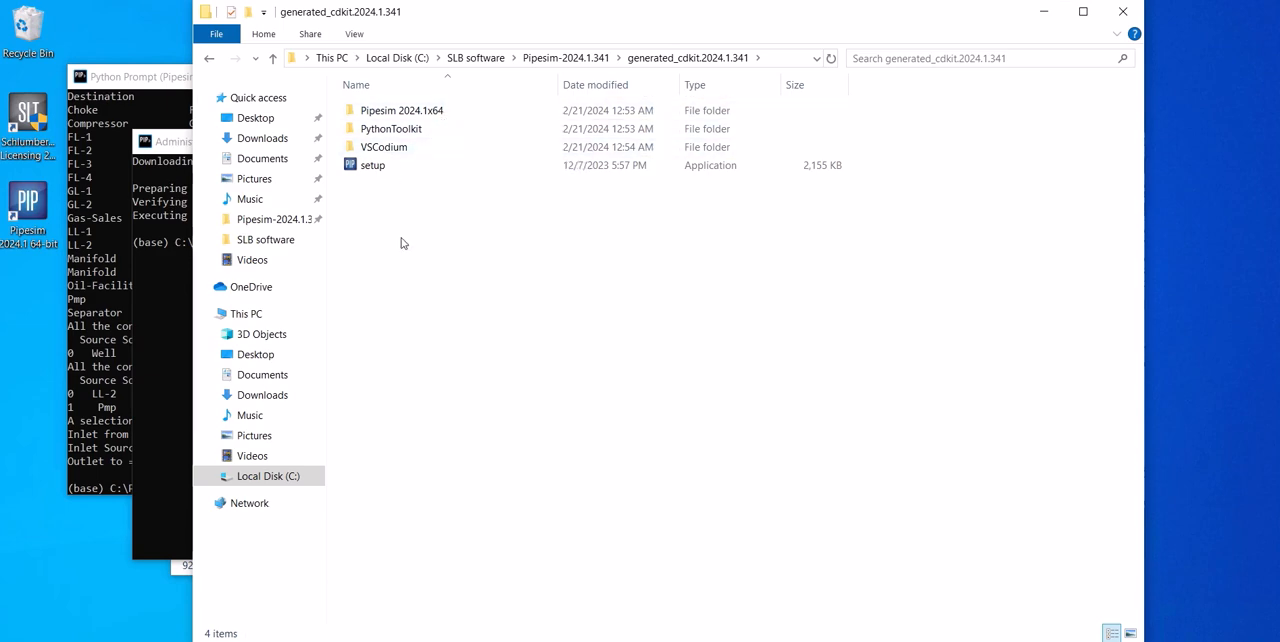
click(405, 150)
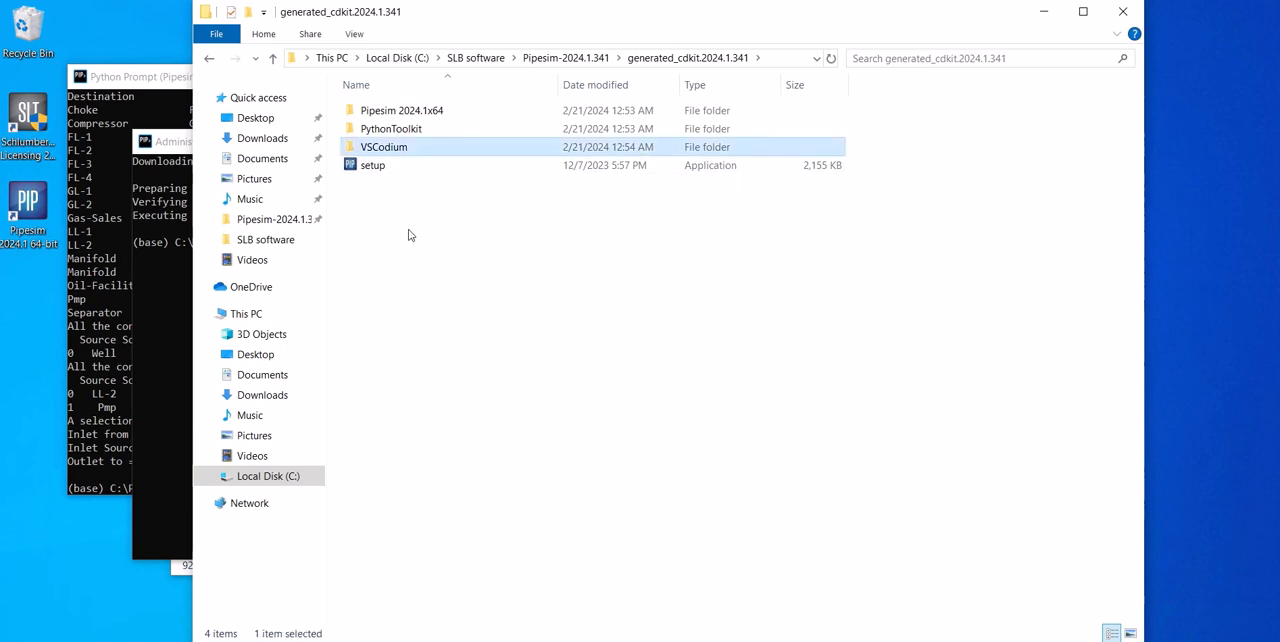
double_click(414, 150)
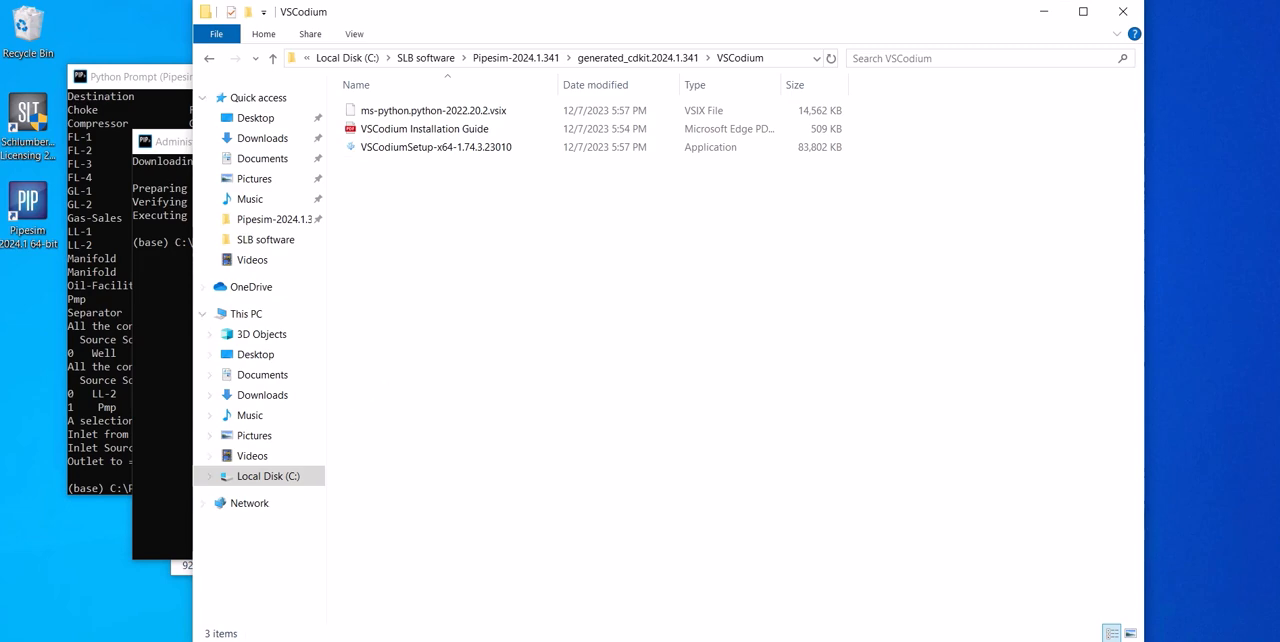
click(112, 640)
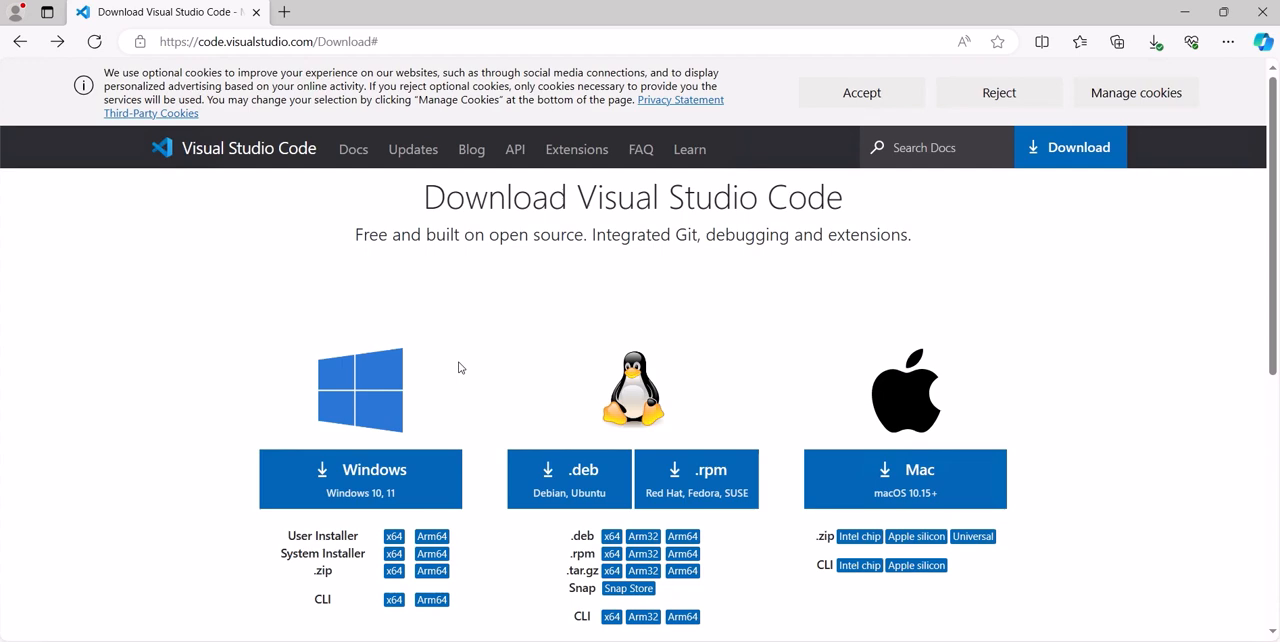
- Copy connections.py from the Python Toolkit Examples folder into the C:\Temp folder
mouse_move(130, 640)
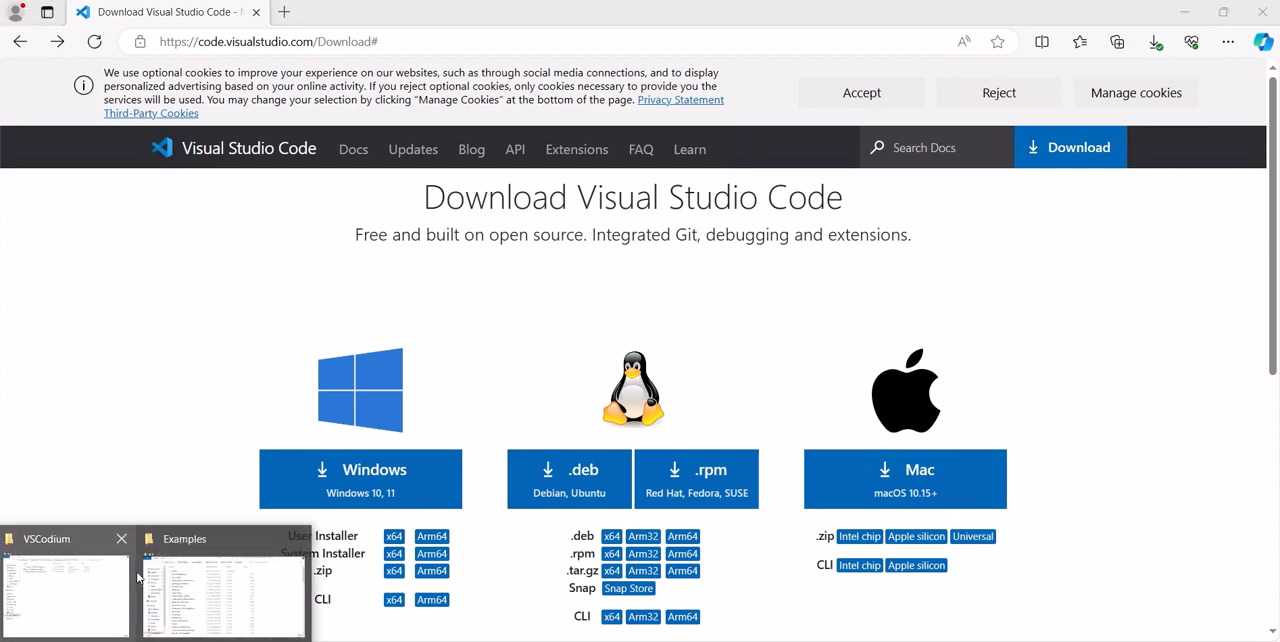
click(232, 590)
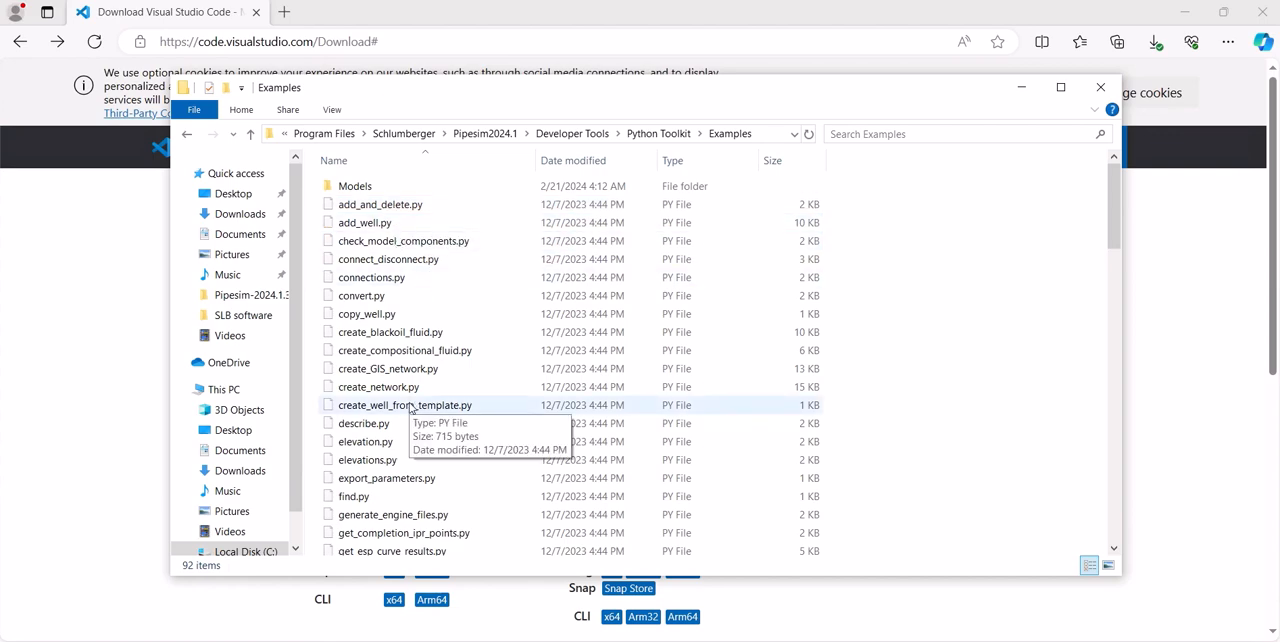
click(413, 285)
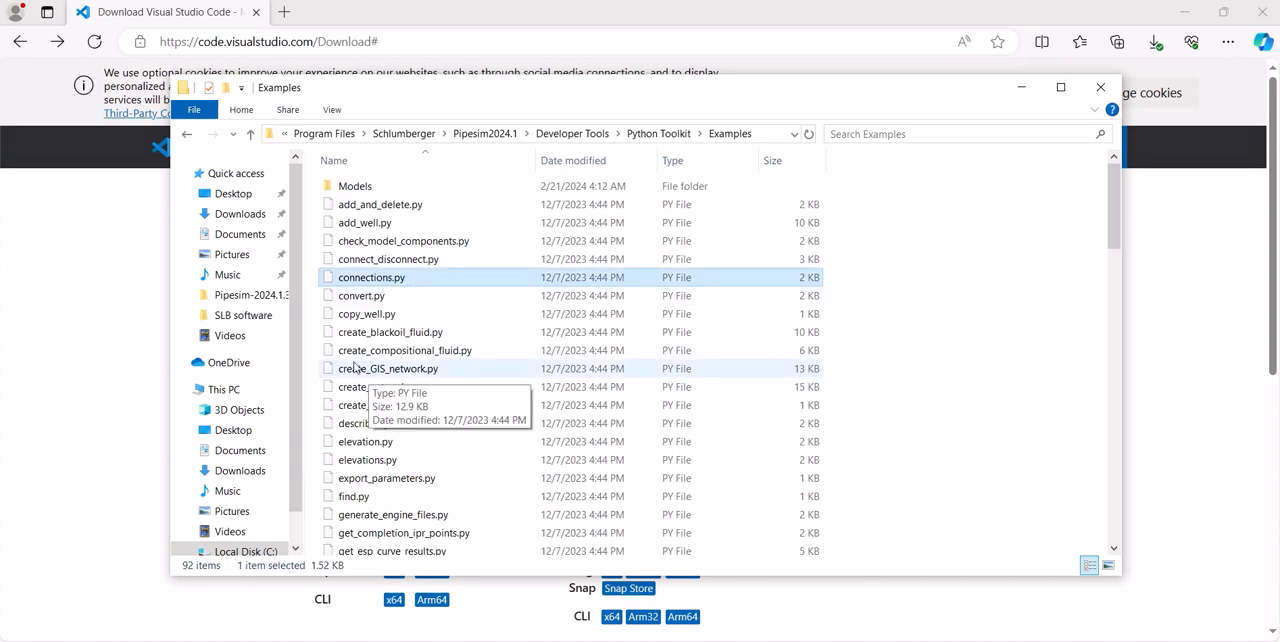
click(224, 389)
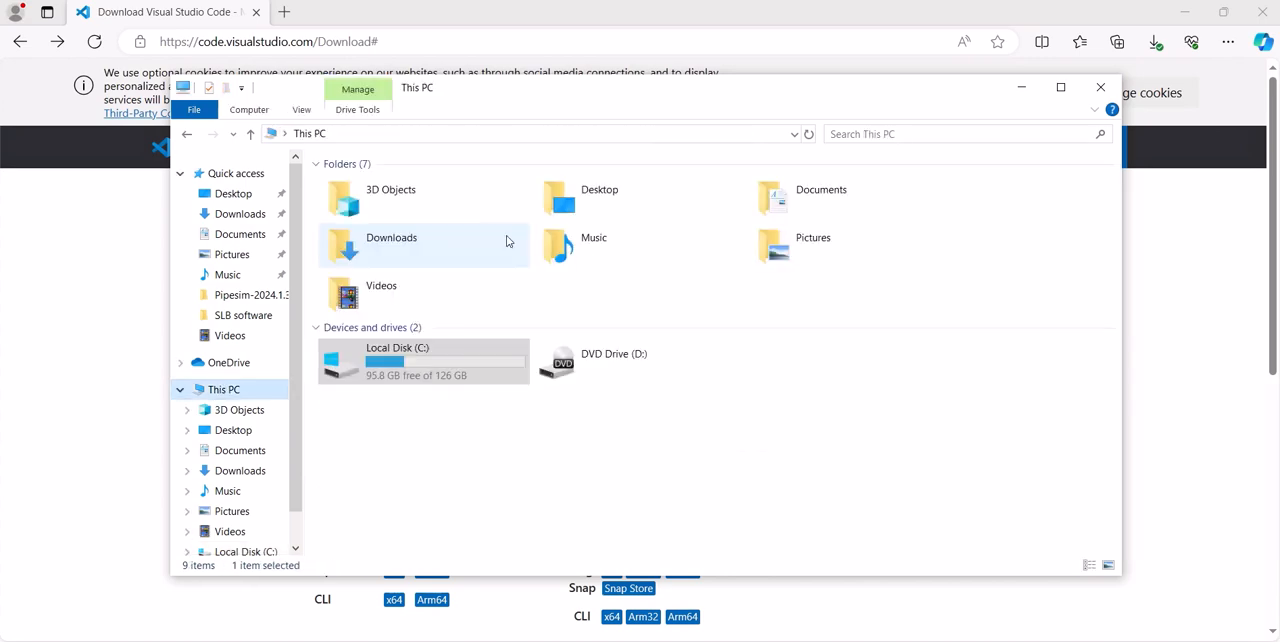
double_click(400, 360)
double_click(368, 260)
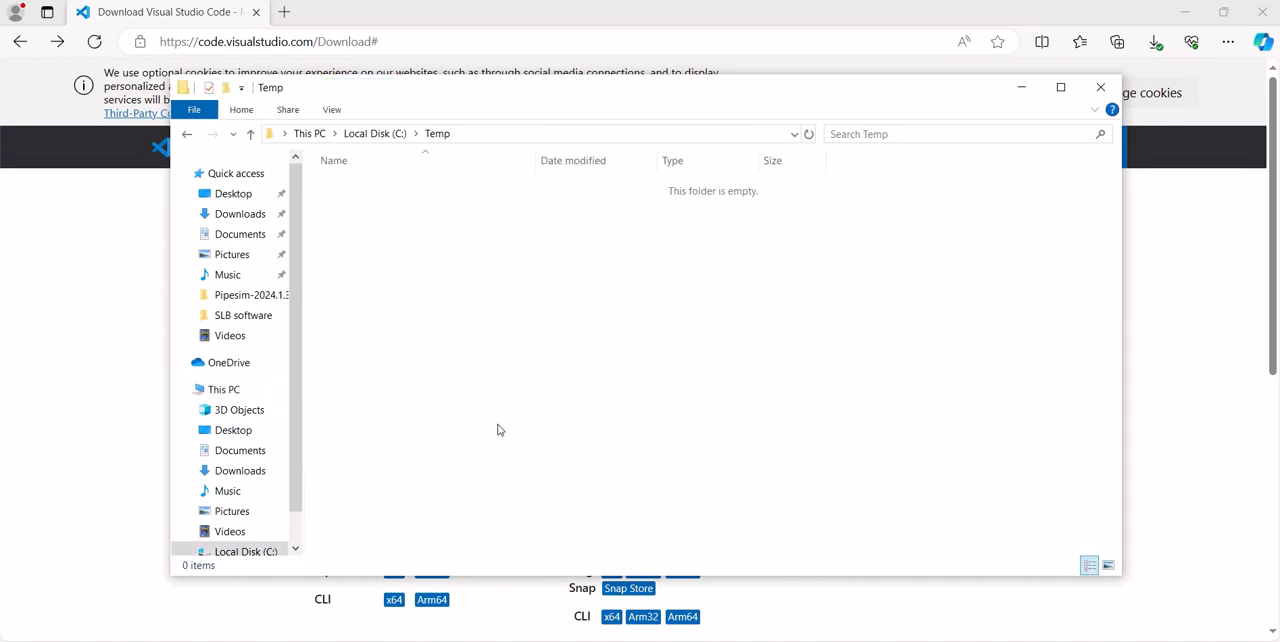
key(ctrl+v)
click(498, 428)
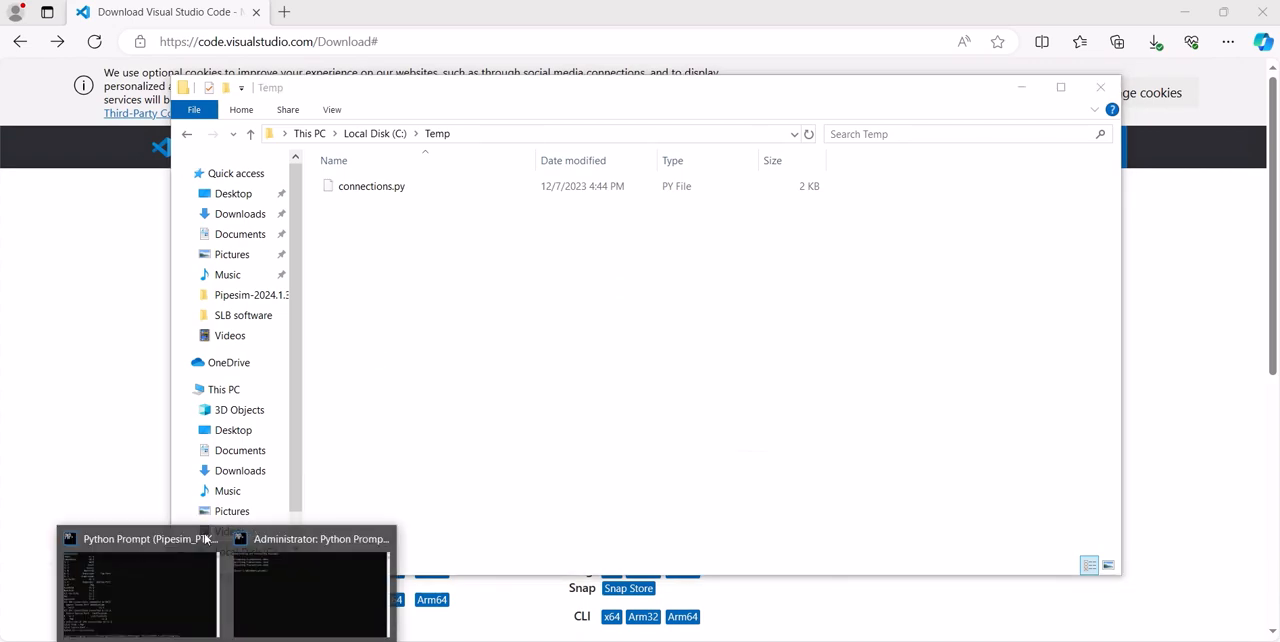
- In the non-administrator Python Prompt, change the directory to c:\Temp and run connections.py with Python
click(140, 580)
drag(354, 80, 894, 134)
text(cd c:\temp)
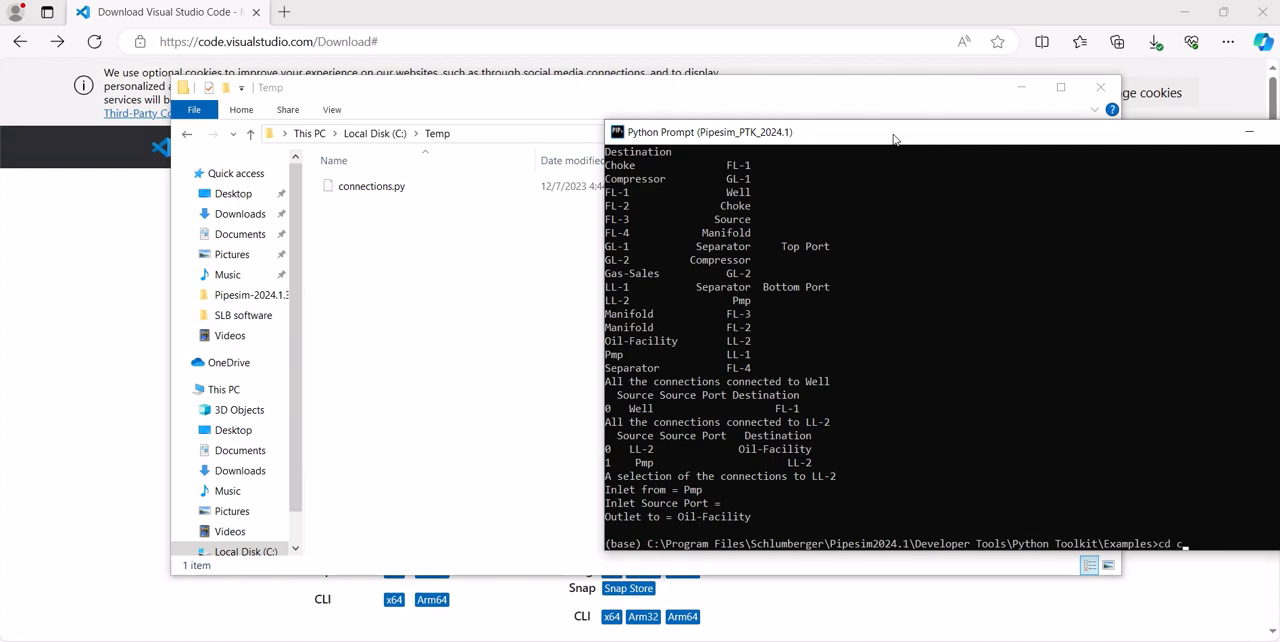
key(Return)
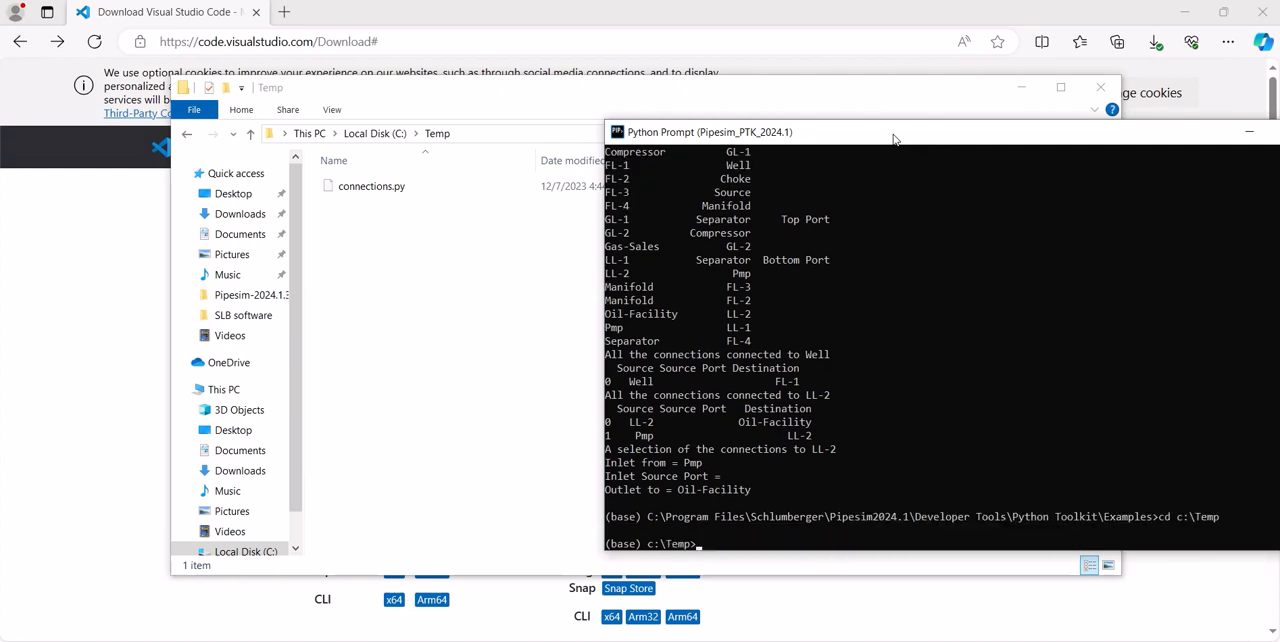
text(python connections.py)
key(Return)
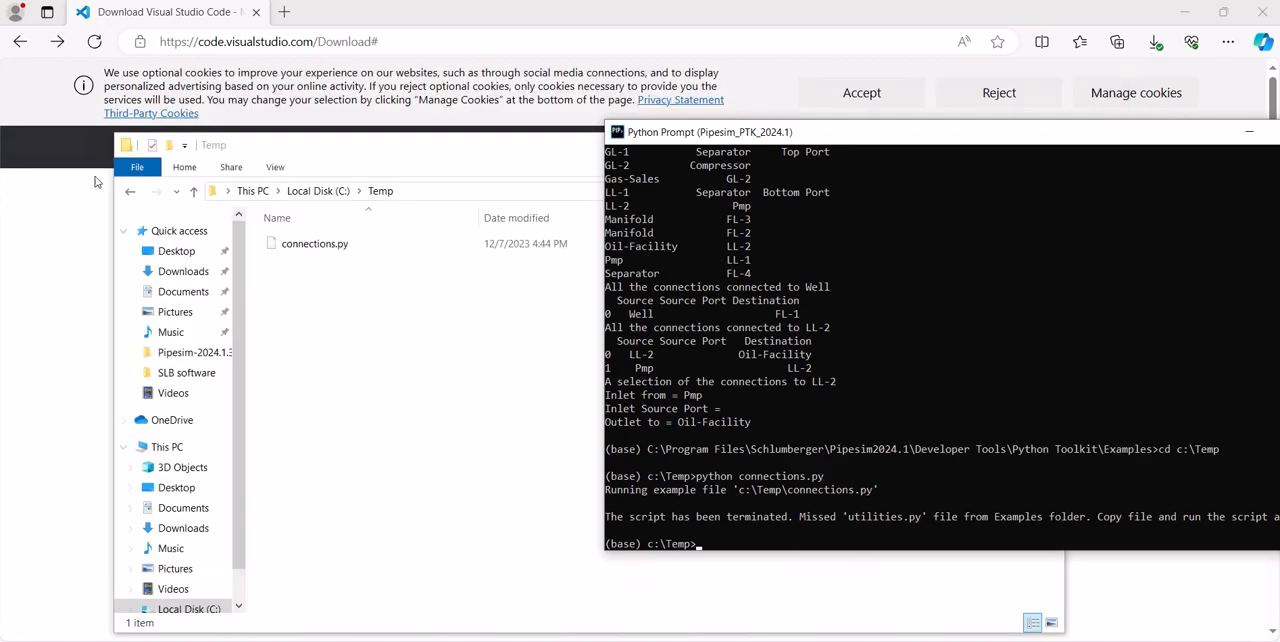
- Go back to the Python Toolkit Examples folder and select utilities.py
click(130, 192)
click(130, 192)
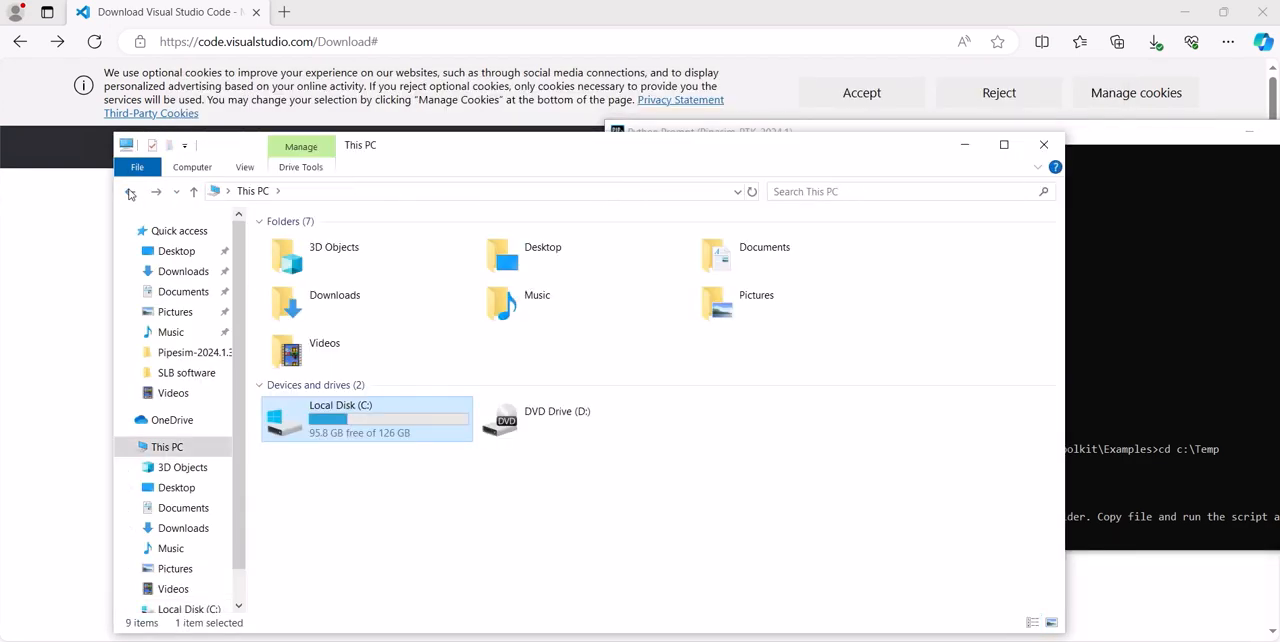
click(130, 192)
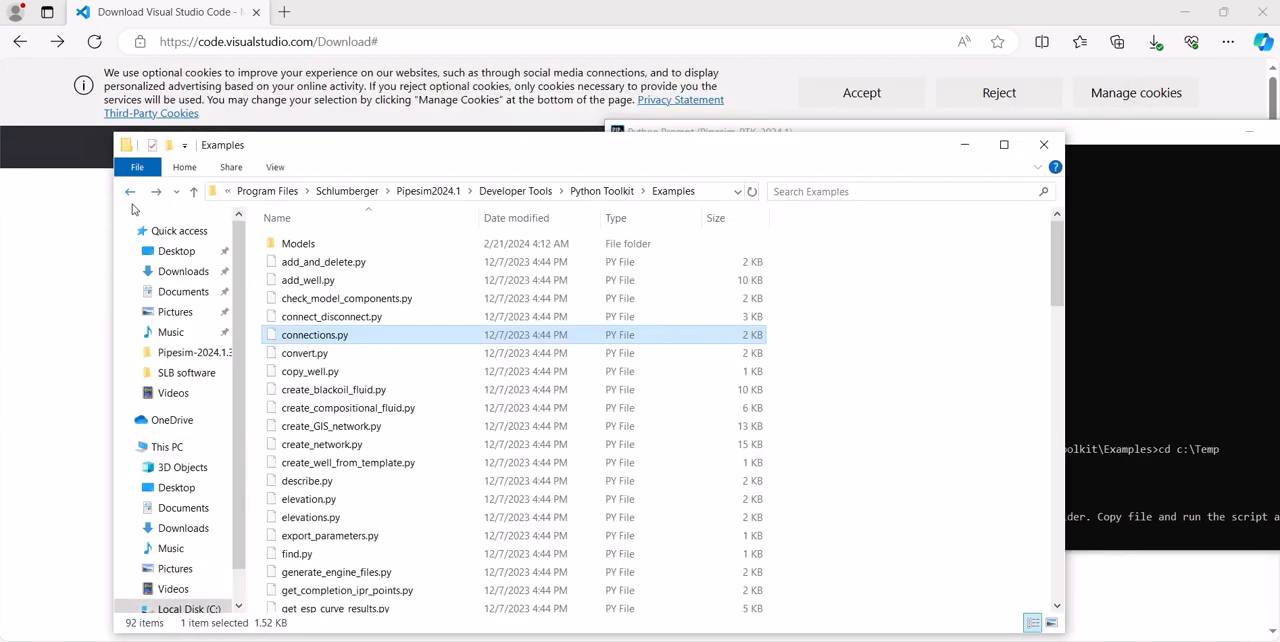
click(351, 503)
key(u)
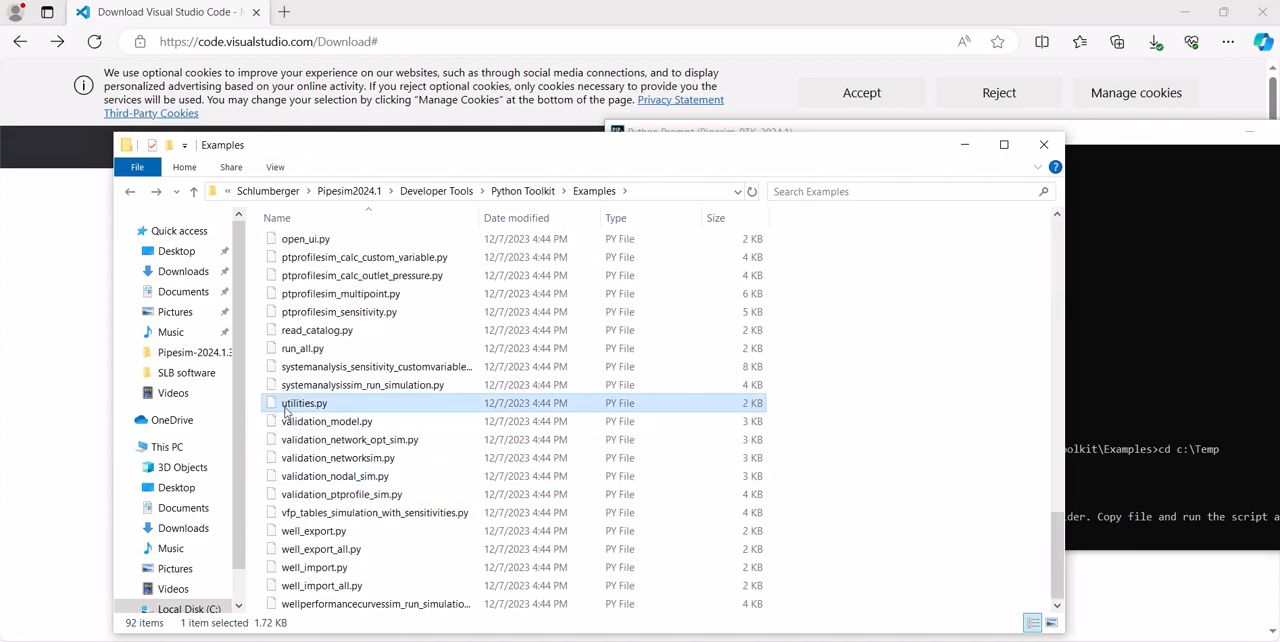